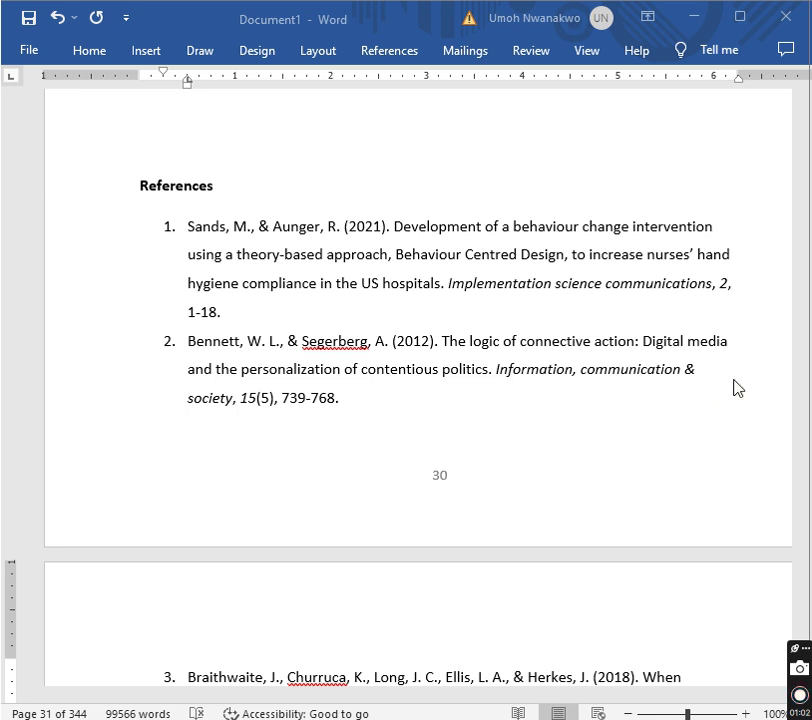
Examine the numbered reference list under the References heading and its continuation on the following page
key("Up")
key("Up")
key("Up")
key("Up")
key("Up")
key("Up")
key("Up")
key("Up")
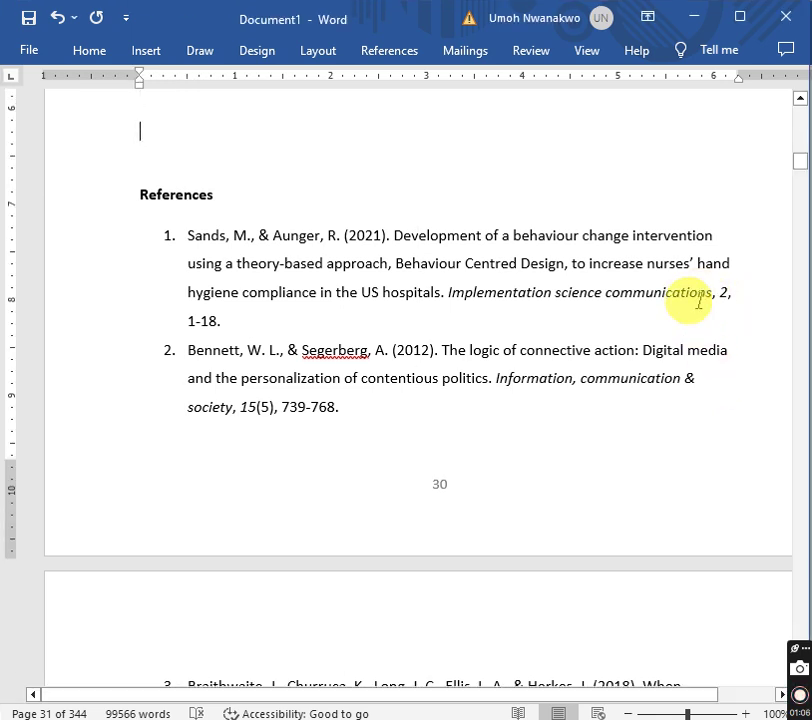
key("Down")
key("Down")
key("Down")
key("Down")
key("Down")
key("Down")
key("Down")
key("Down")
key("Down")
key("Down")
key("Down")
key("Down")
key("Down")
key("Down")
key("Down")
key("Down")
key("Down")
key("Down")
key("Down")
key("Down")
key("Down")
key("Down")
key("Down")
key("Down")
key("Down")
key("Down")
key("Down")
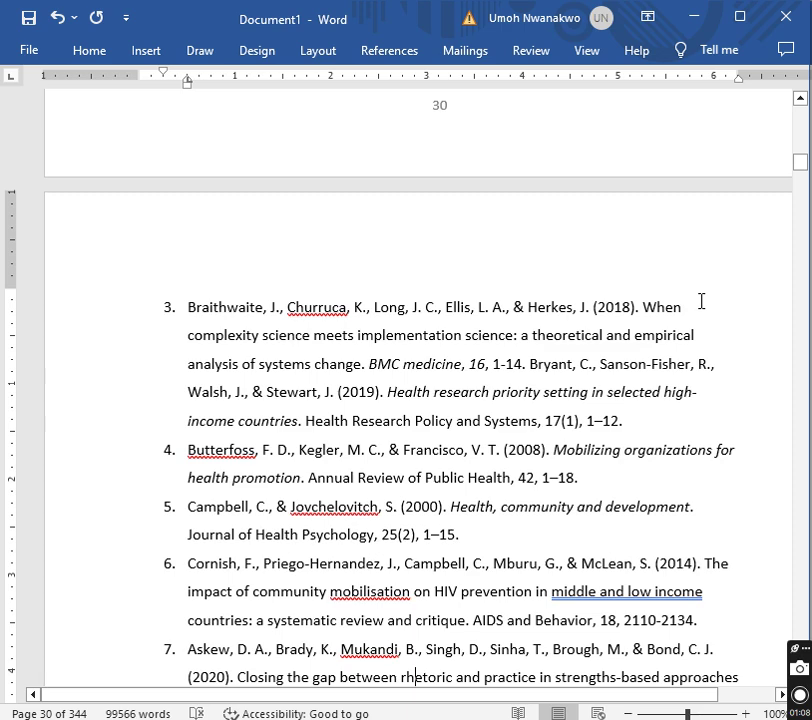
key("Up")
key("Up")
key("Up")
key("Up")
key("Up")
key("Up")
key("Up")
key("Up")
key("Up")
key("Up")
key("Up")
key("Up")
key("Up")
key("Up")
key("Up")
key("Up")
key("Up")
key("Up")
key("Up")
key("Up")
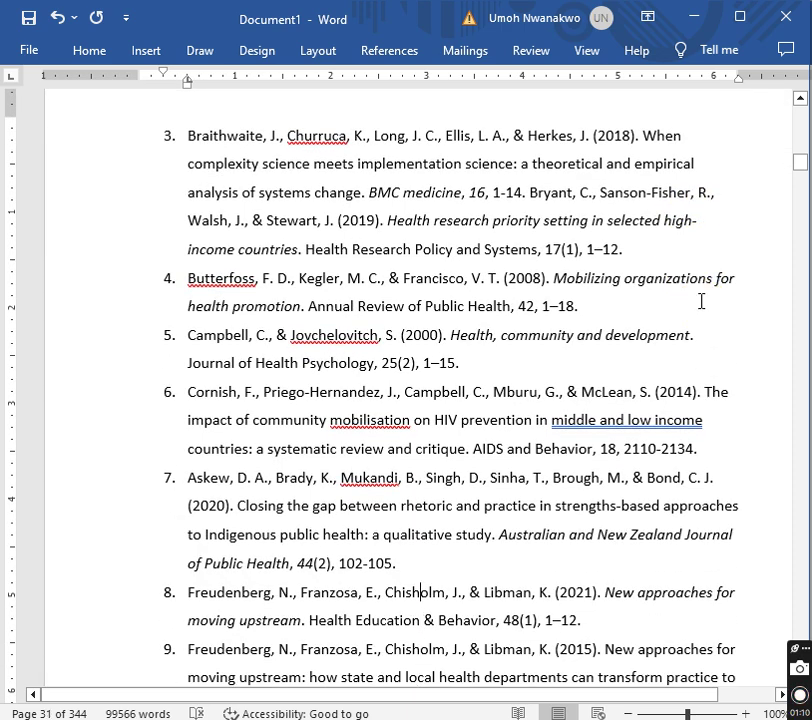
key("Up")
key("Up")
key("Up")
key("Up")
key("Up")
key("Up")
key("Up")
key("Up")
key("Up")
key("Up")
key("Up")
key("Up")
key("Up")
key("Up")
key("Up")
key("Up")
key("Up")
key("Up")
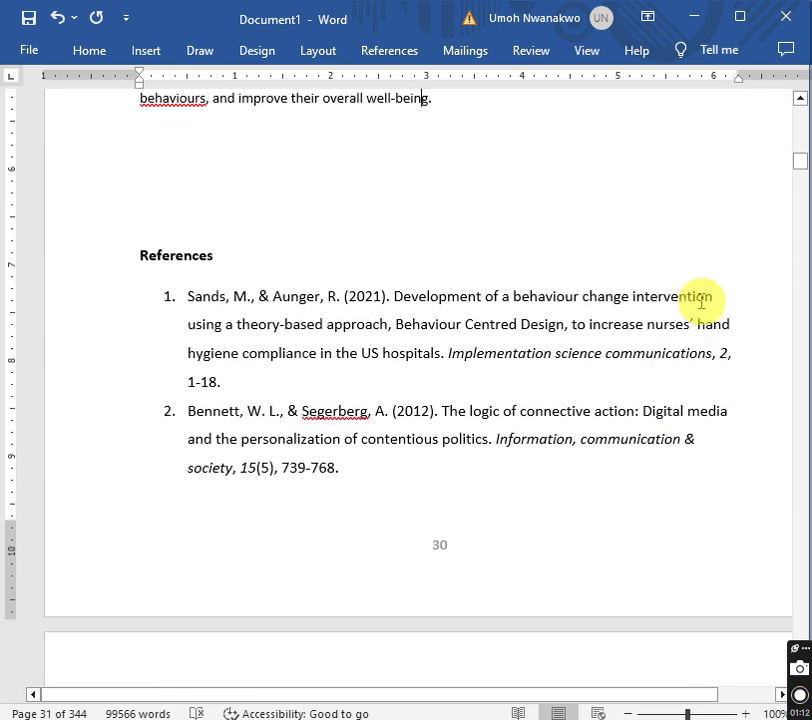
Review the text before the reference list, back through the section on addressing public health challenges, for its in-text citations
key("Up")
key("Up")
key("Up")
key("Up")
key("Up")
key("Up")
key("Up")
key("Up")
key("Up")
key("Up")
key("Up")
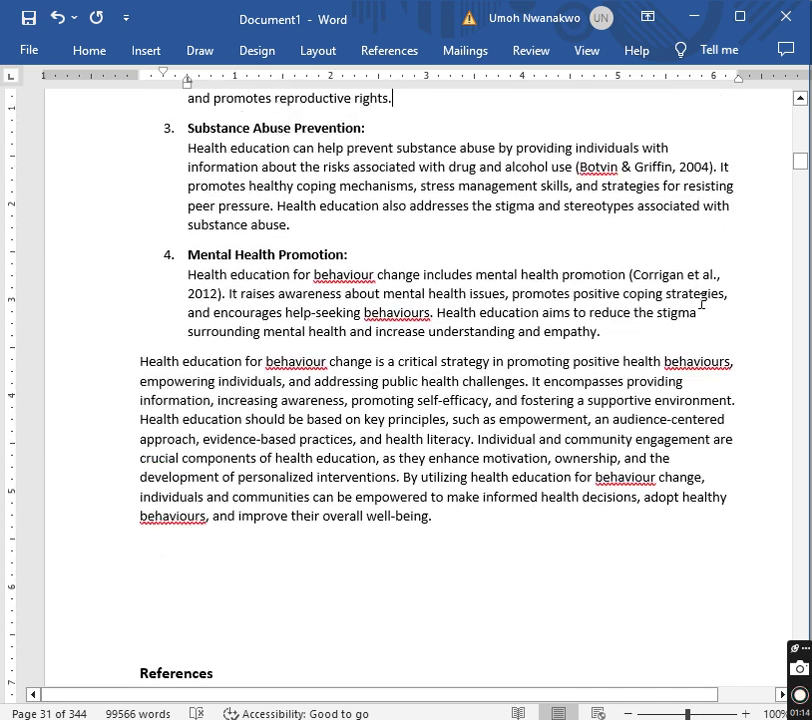
key("Up")
key("Up")
key("Up")
key("Up")
key("Up")
key("Up")
key("Up")
key("Up")
key("Up")
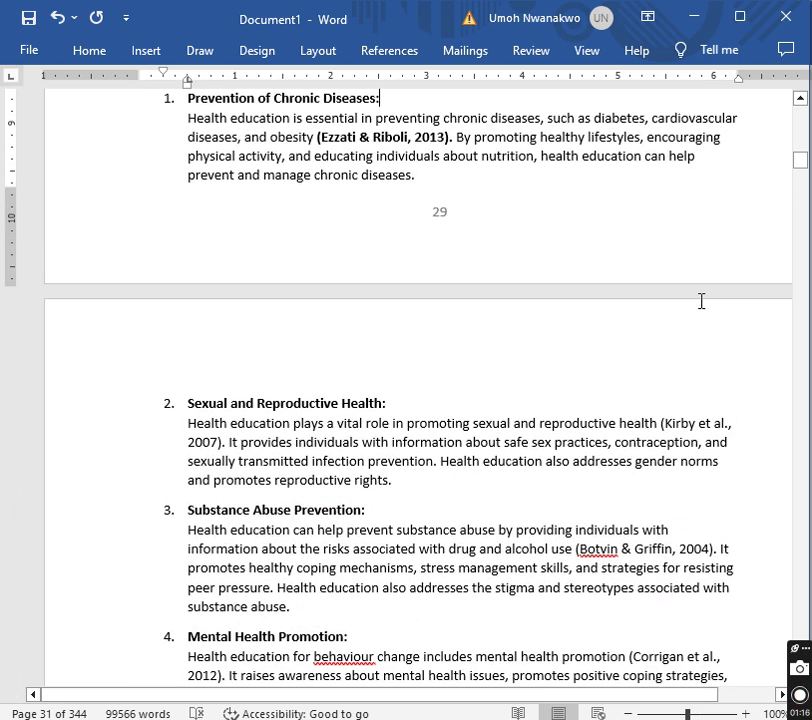
key("Up")
key("Up")
key("Up")
key("Up")
key("Up")
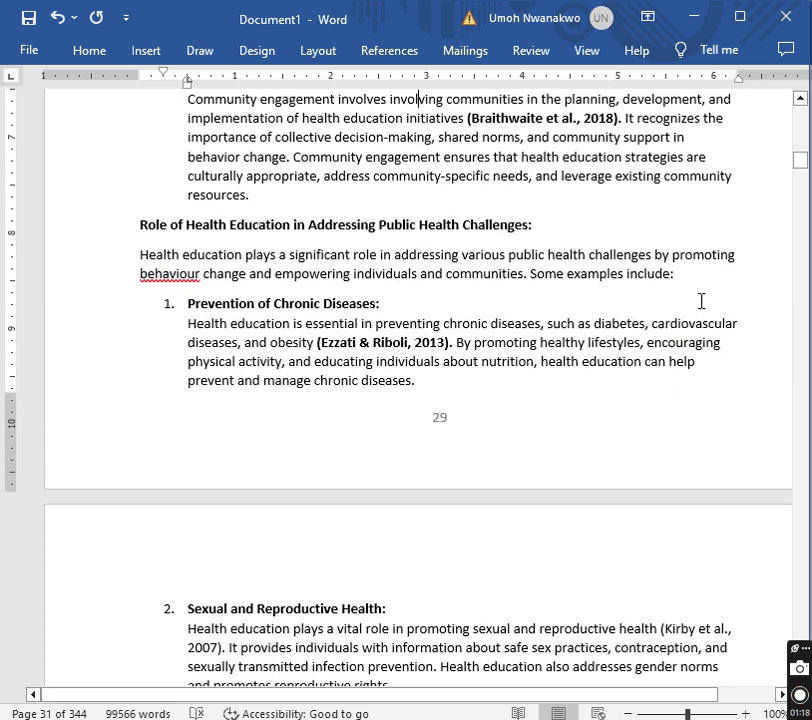
Check the bold in-text citations from Prevention of Chronic Diseases back through the individual and community engagement section
left_click(446, 361)
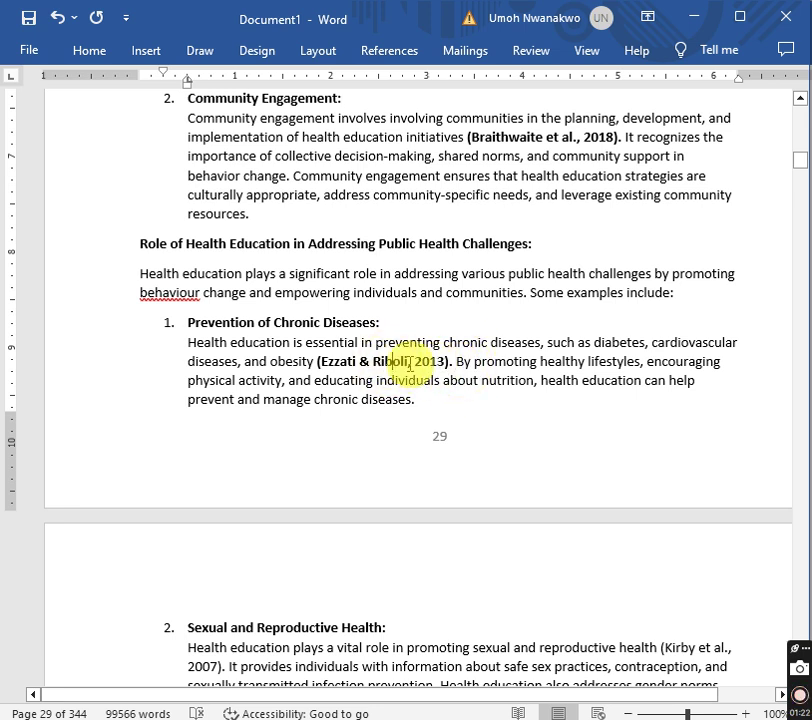
key("Up")
key("Up")
key("Up")
key("Up")
key("Up")
key("Up")
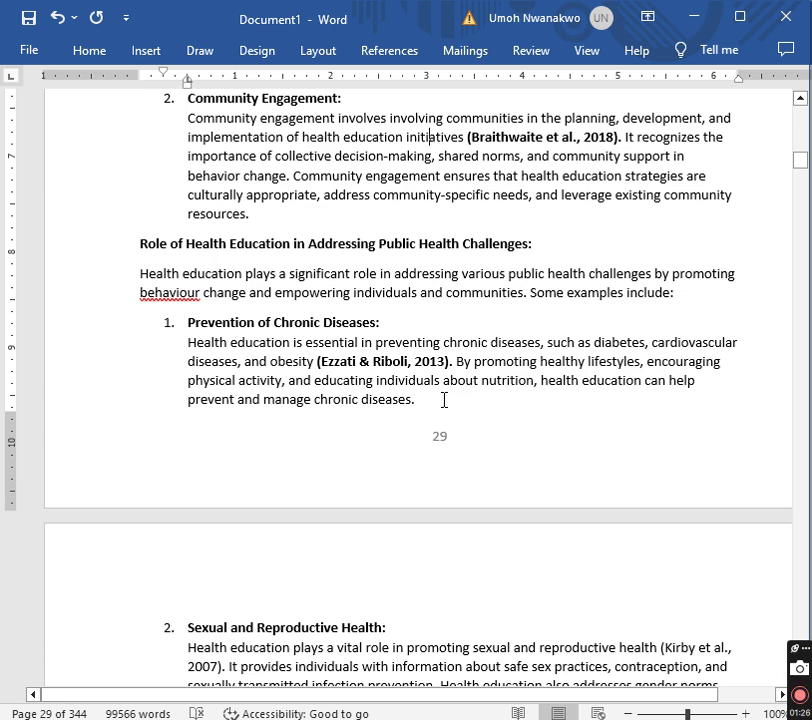
key("Up")
key("Up")
key("Up")
key("Up")
key("Up")
key("Up")
key("Up")
key("Up")
key("Up")
key("Up")
key("Up")
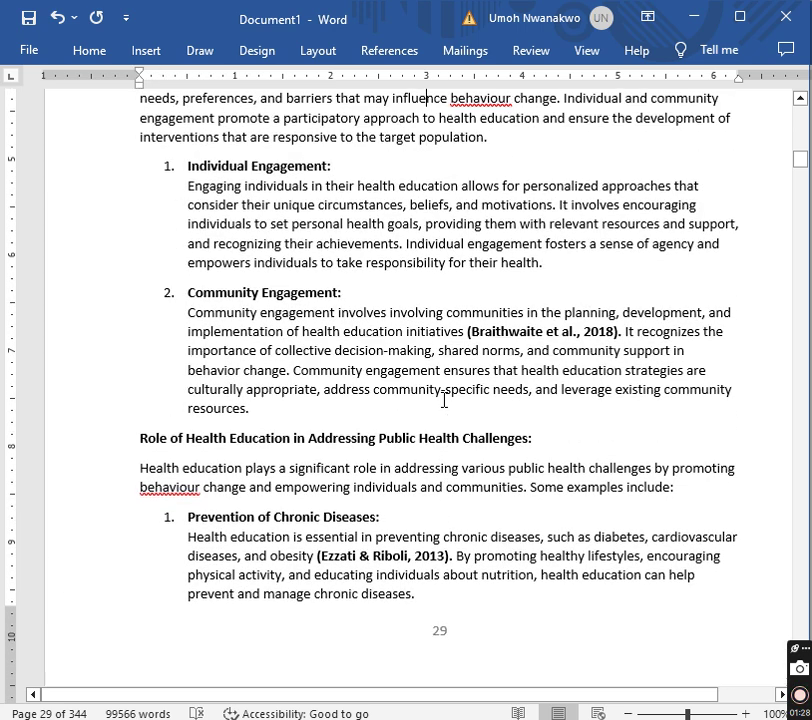
key("Up")
key("Up")
key("Up")
key("Up")
key("Up")
key("Up")
key("Up")
key("Up")
key("Up")
key("Up")
key("Up")
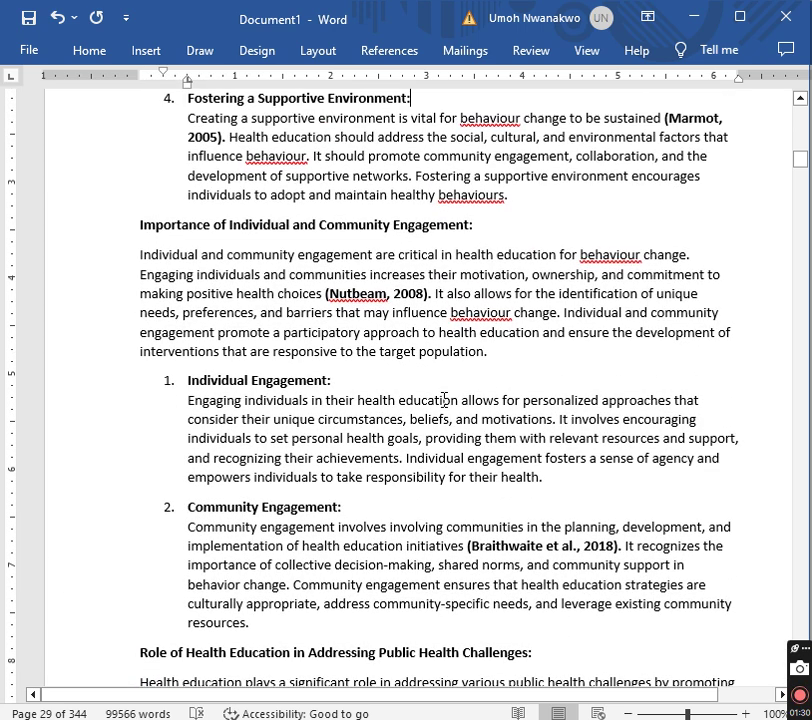
Check the in-text citations from Fostering a Supportive Environment back through the behaviour change components to the Evidence-Based item
key("Up")
key("Up")
key("Up")
key("Up")
key("Up")
key("Up")
key("Up")
key("Up")
key("Up")
key("Up")
key("Up")
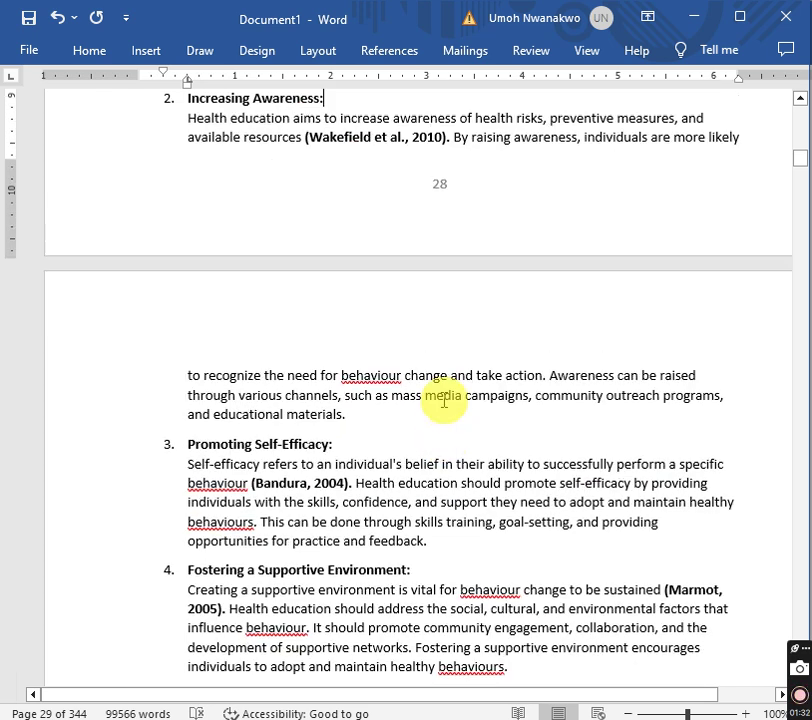
key("Up")
key("Up")
key("Up")
key("Up")
key("Up")
key("Up")
key("Up")
key("Up")
key("Up")
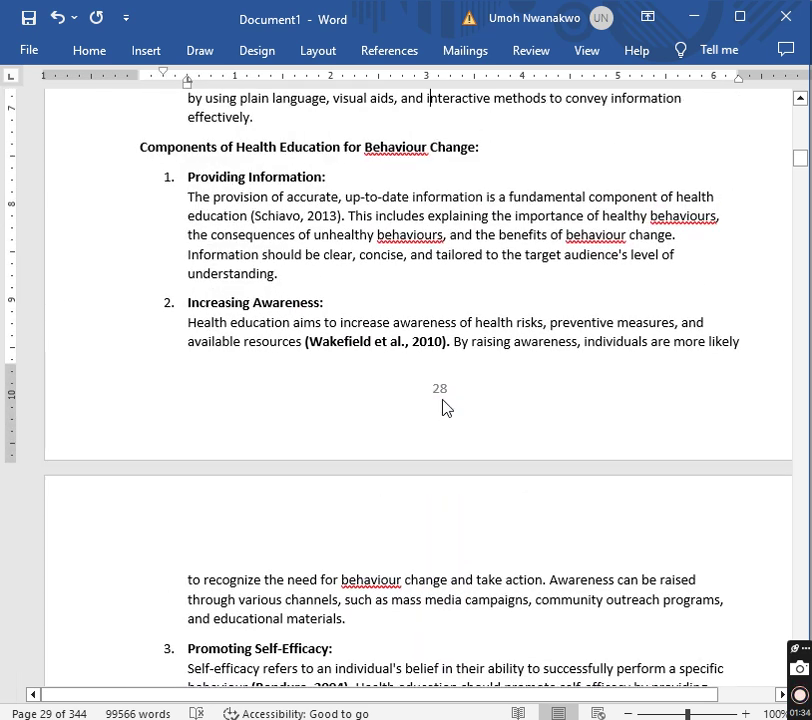
key("Up")
key("Up")
key("Up")
key("Up")
key("Up")
key("Up")
key("Up")
key("Up")
key("Up")
key("Up")
key("Up")
key("Up")
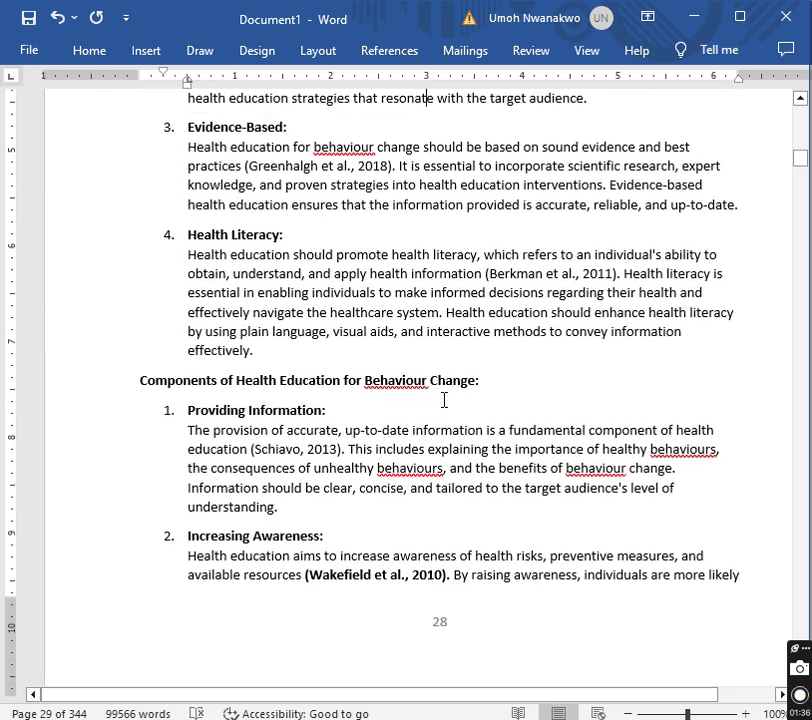
Make the 2018 in-text citation under the Evidence-Based item bold, leaving its parentheses unbolded
key("Up")
key("Up")
key("Up")
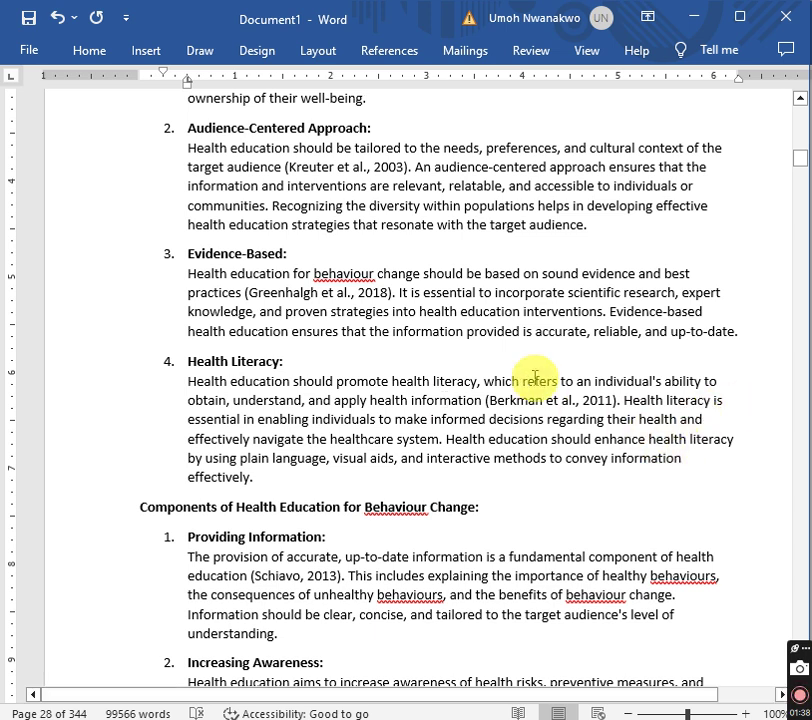
left_click_drag(388, 293, 252, 300)
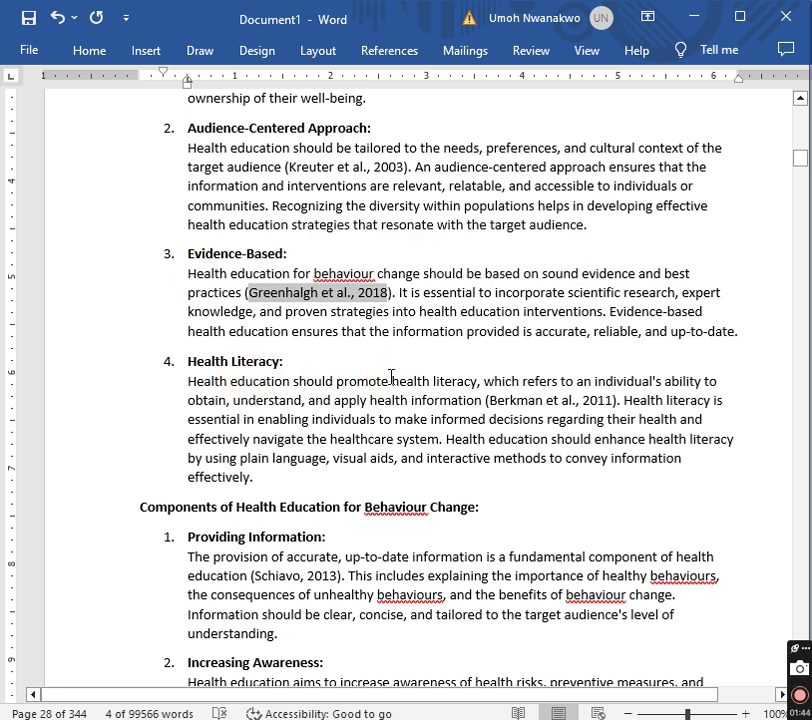
key("ctrl+b")
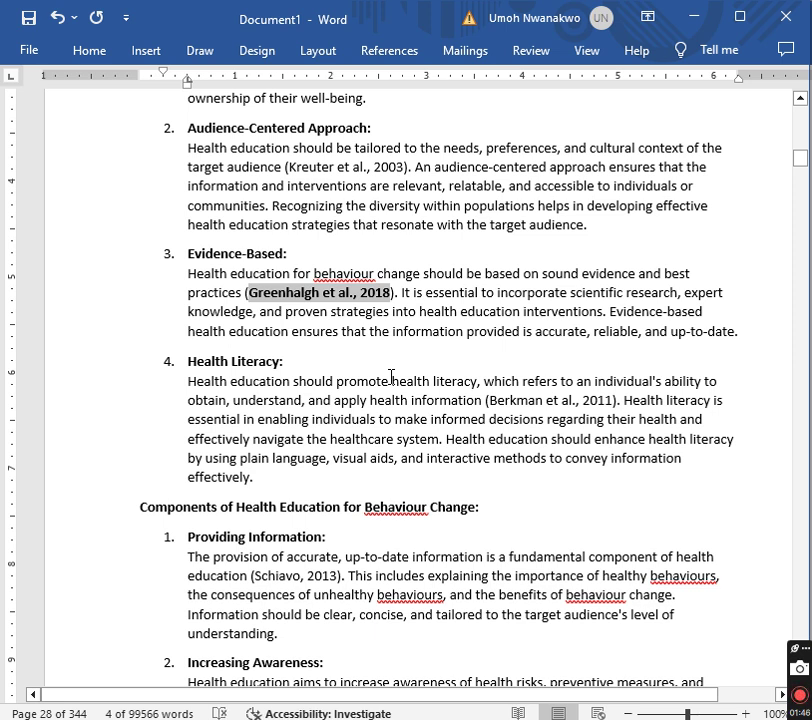
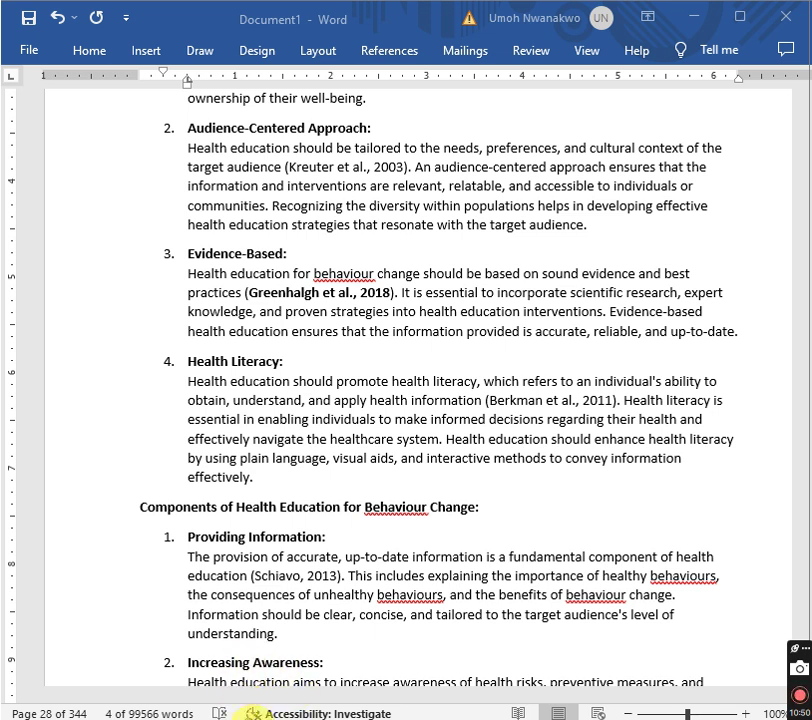
Switch to reference and citation PROMPT.docx and read its title and opening instruction on APA 7th edition in-text citations
mouse_move(323, 662)
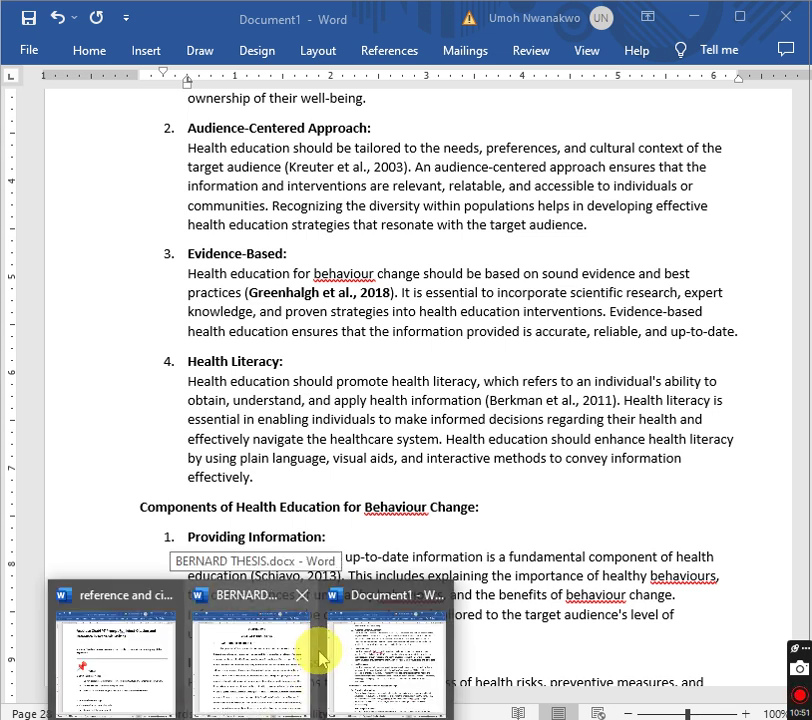
left_click(128, 652)
left_click(740, 199)
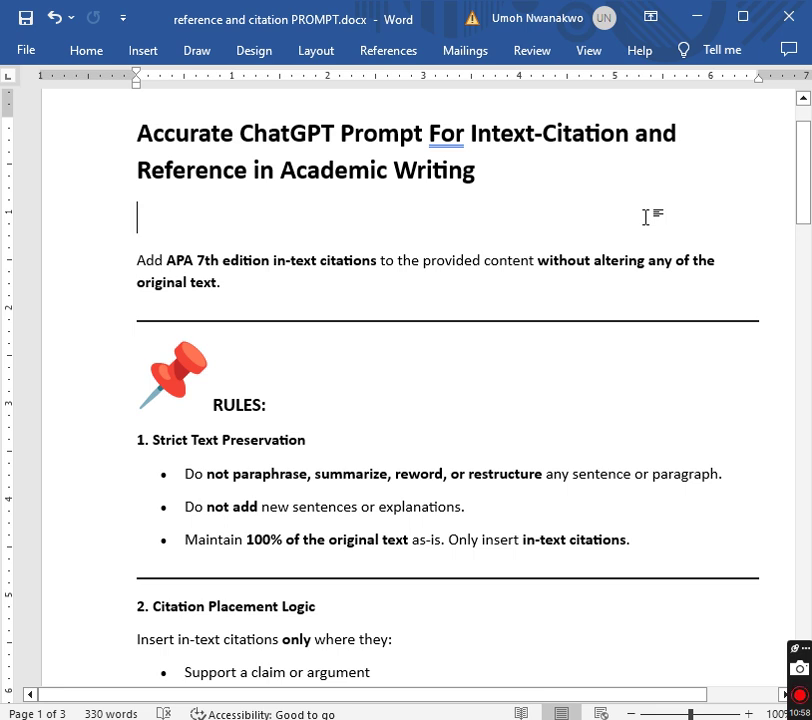
left_click(801, 217)
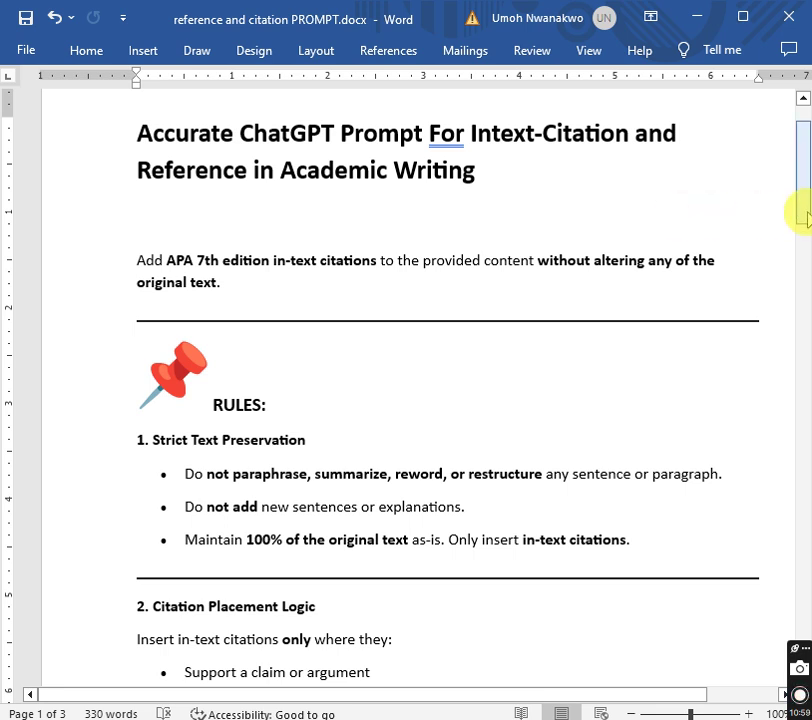
left_click(806, 218)
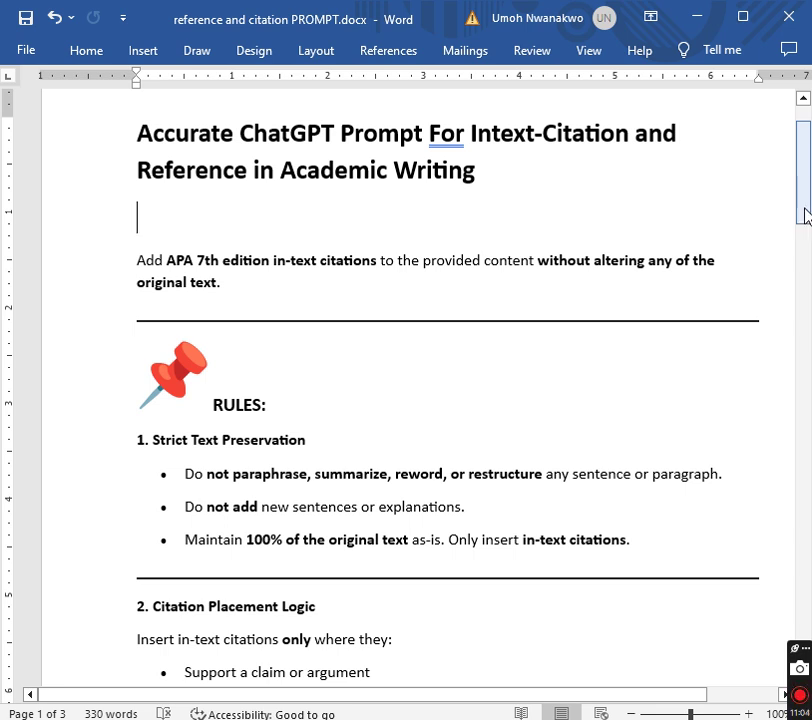
left_click(806, 190)
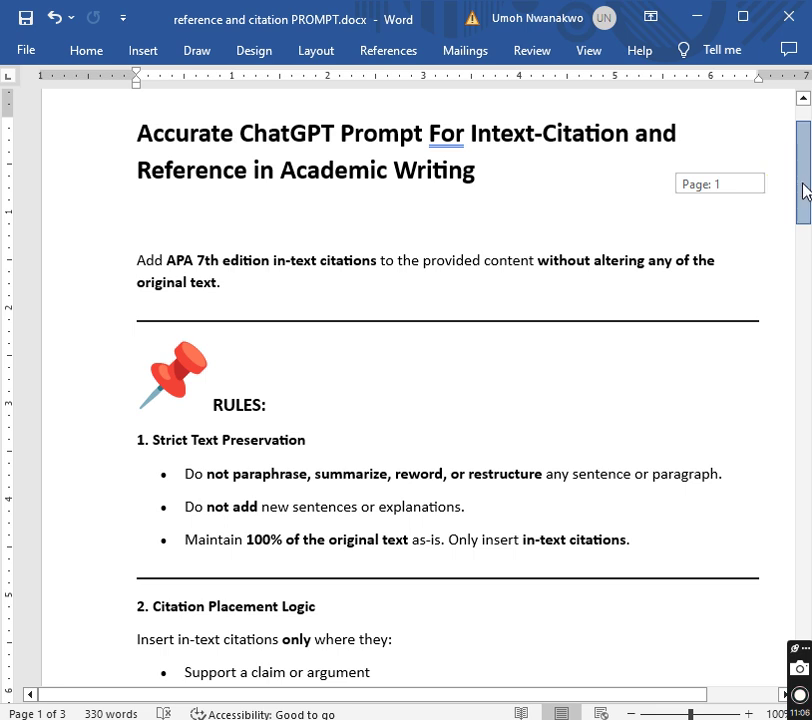
mouse_move(806, 190)
left_mouse_down()
mouse_move(803, 203)
mouse_move(801, 185)
left_mouse_up()
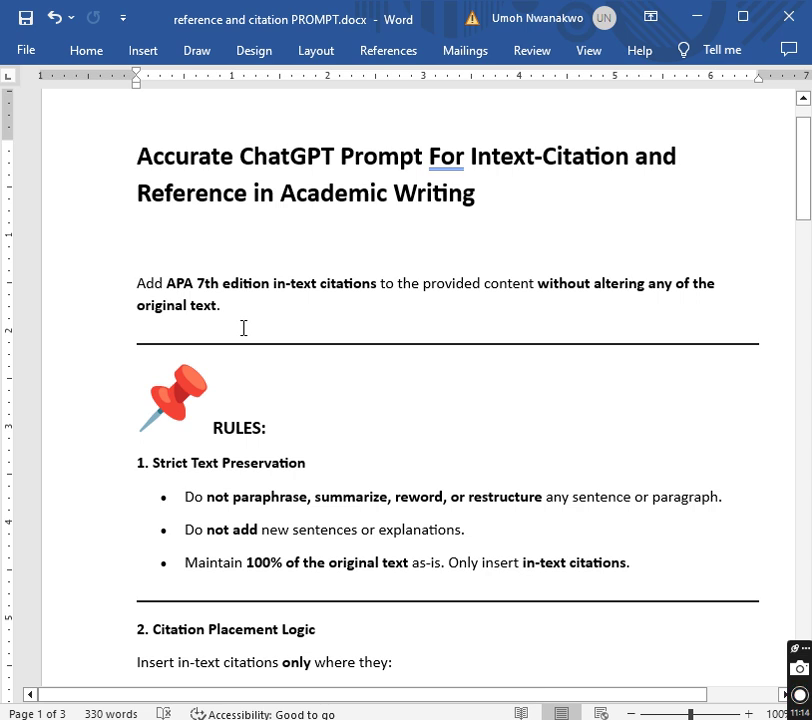
left_click(386, 297)
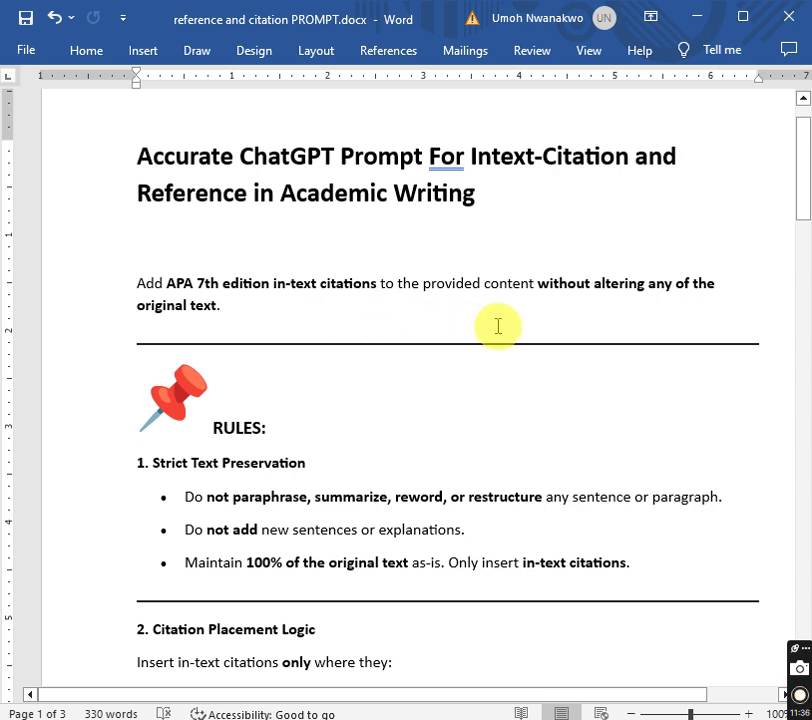
left_click(533, 286)
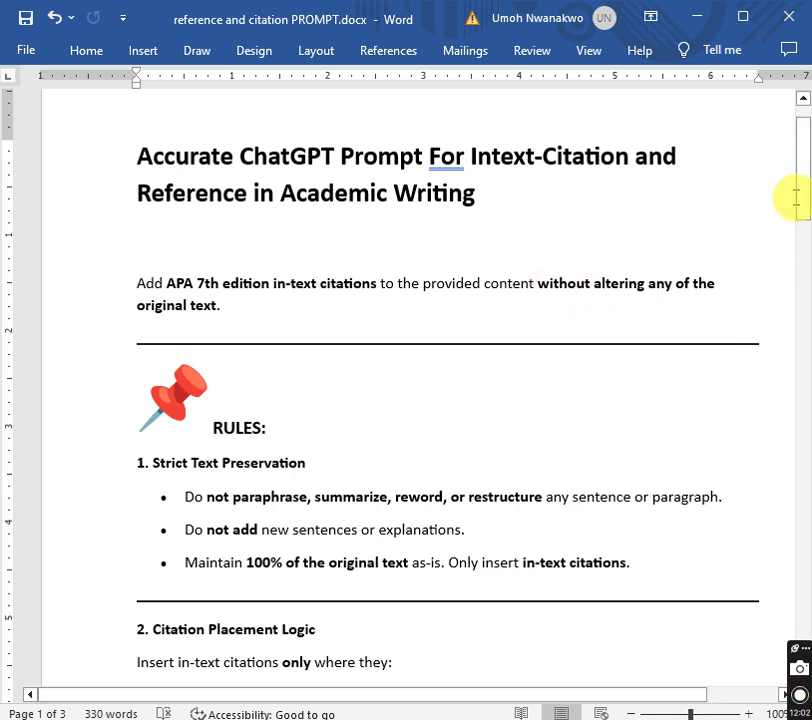
Review the prompt's rules on strict text preservation, citation placement logic and citation validation requirements, and return to the title
left_click_drag(792, 176, 795, 204)
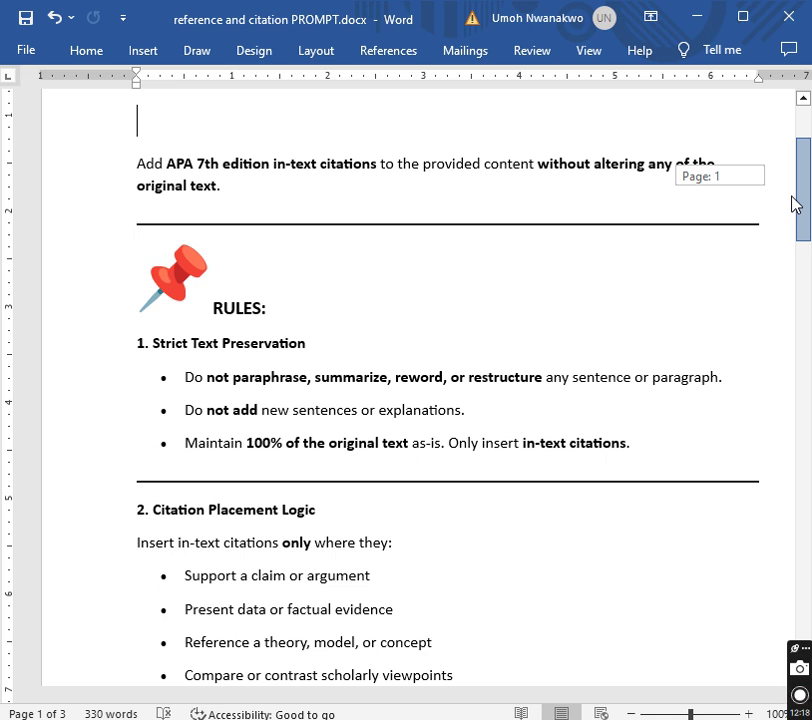
left_click_drag(796, 204, 796, 213)
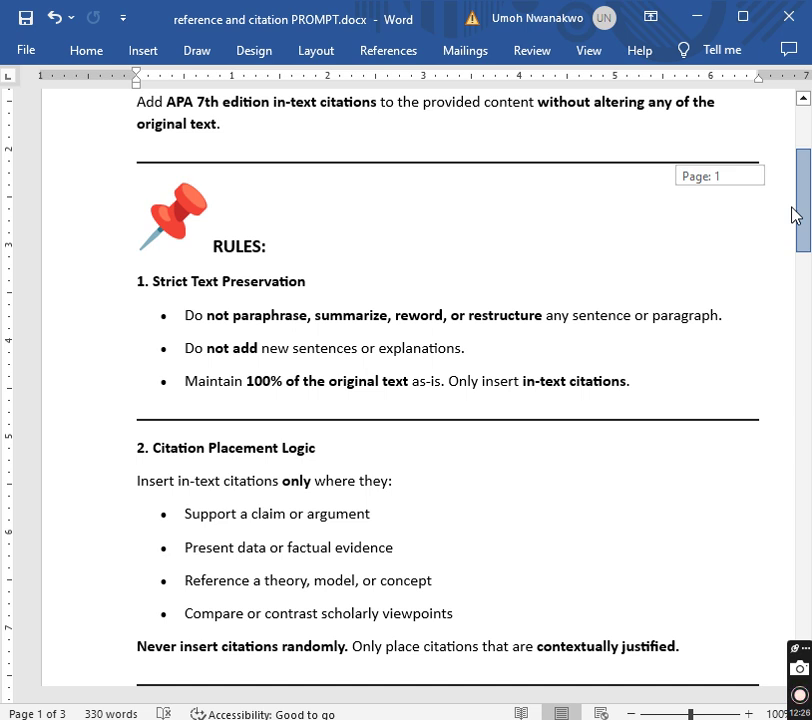
left_click_drag(795, 215, 795, 245)
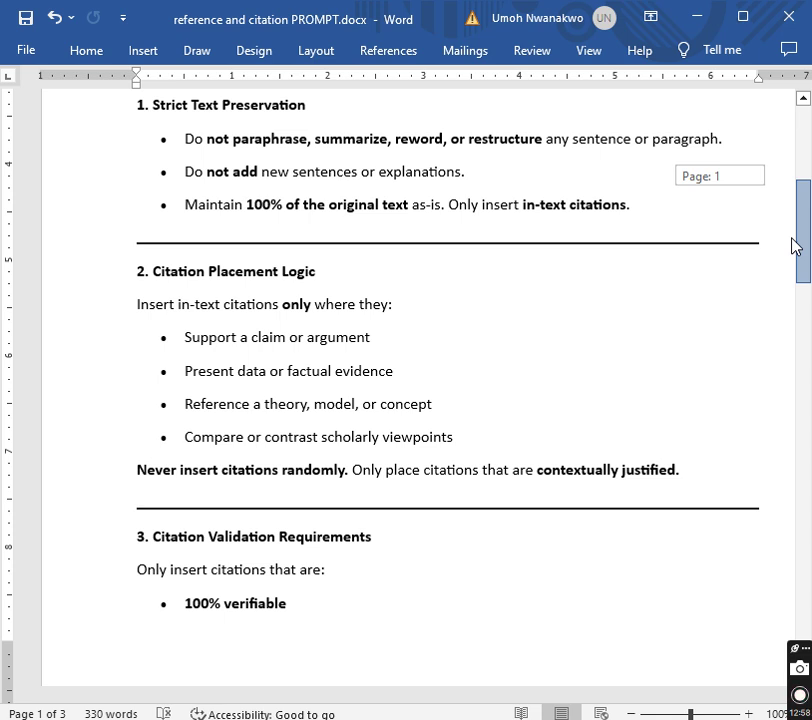
left_click_drag(796, 245, 798, 231)
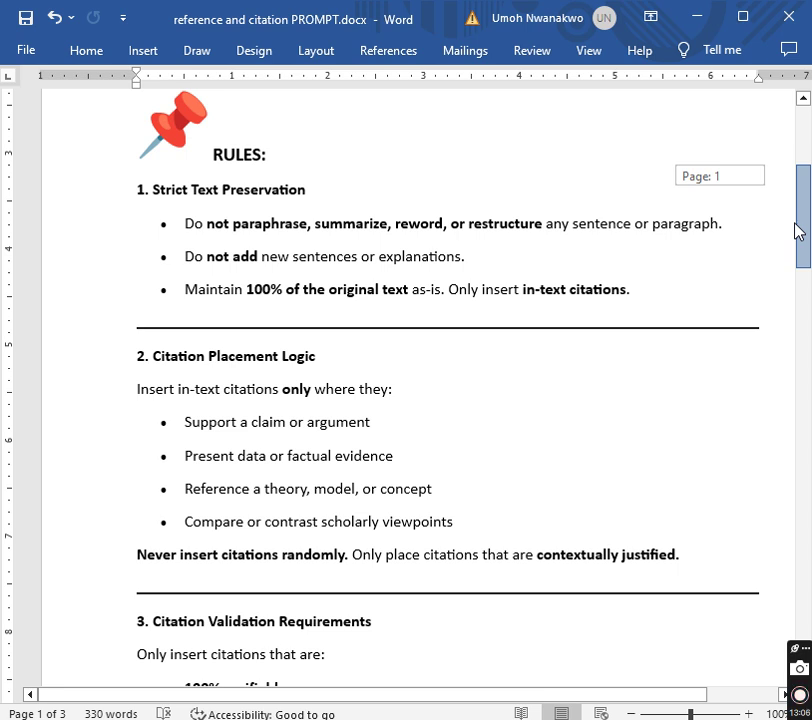
mouse_move(800, 230)
left_mouse_down()
mouse_move(800, 242)
mouse_move(799, 224)
left_mouse_up()
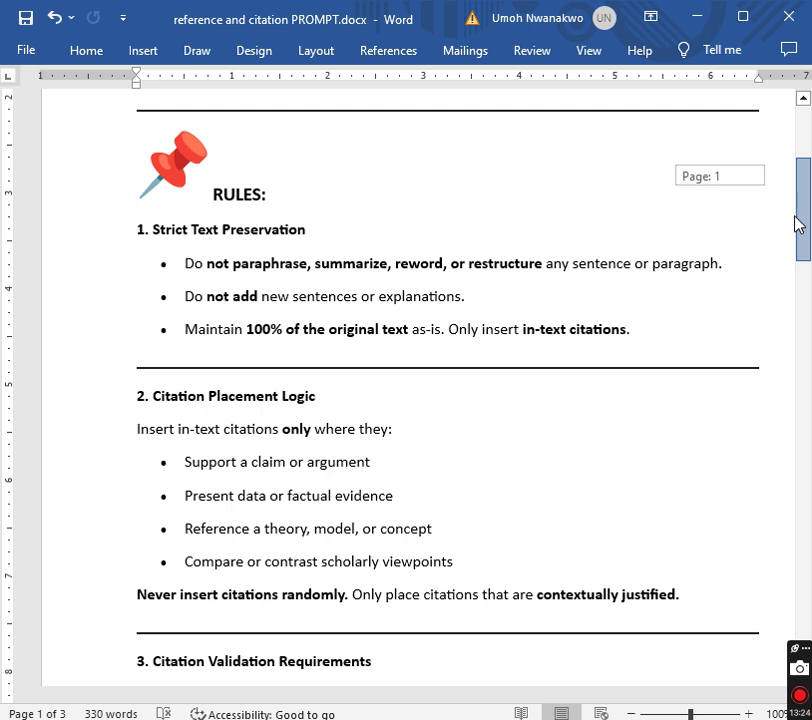
left_click_drag(796, 220, 795, 244)
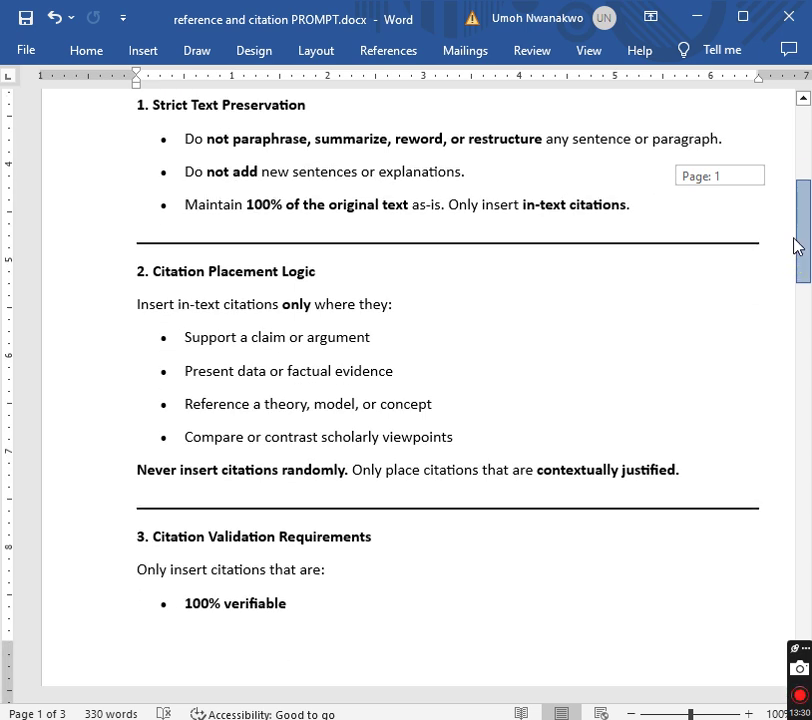
left_click_drag(795, 245, 795, 283)
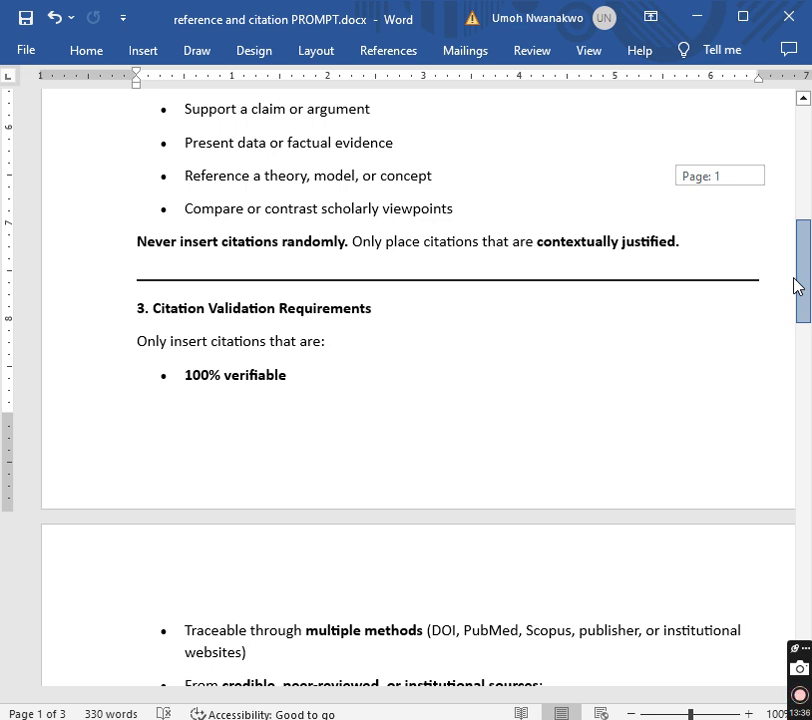
left_click_drag(794, 285, 798, 160)
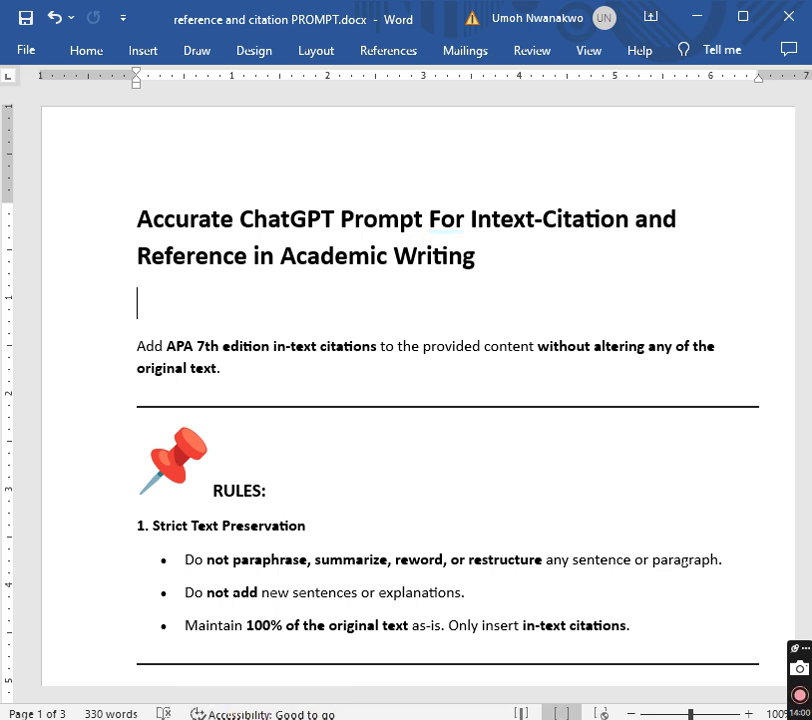
Switch to the thesis document and look through Background to the Study and the start of Statement of the Problem
mouse_move(296, 705)
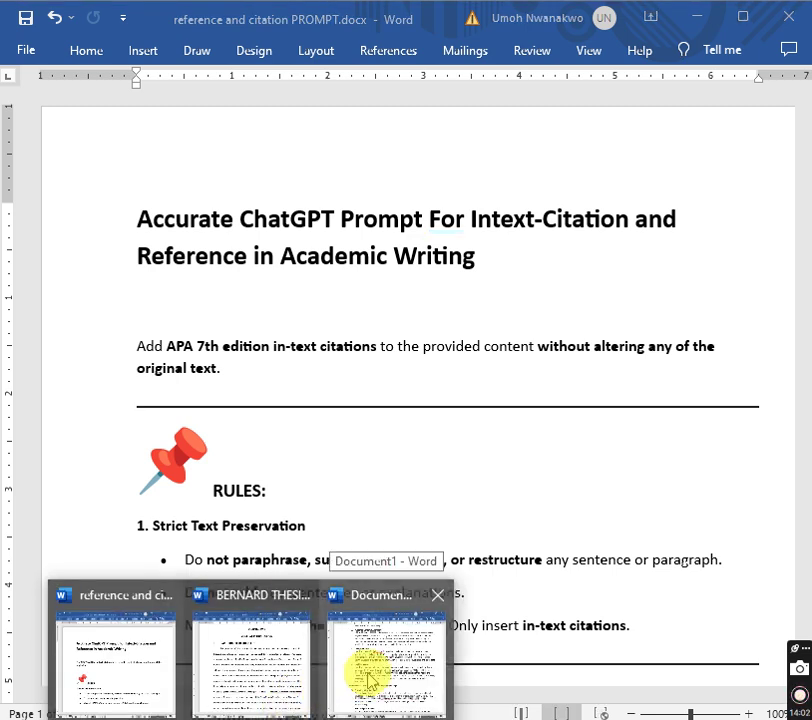
left_click(268, 676)
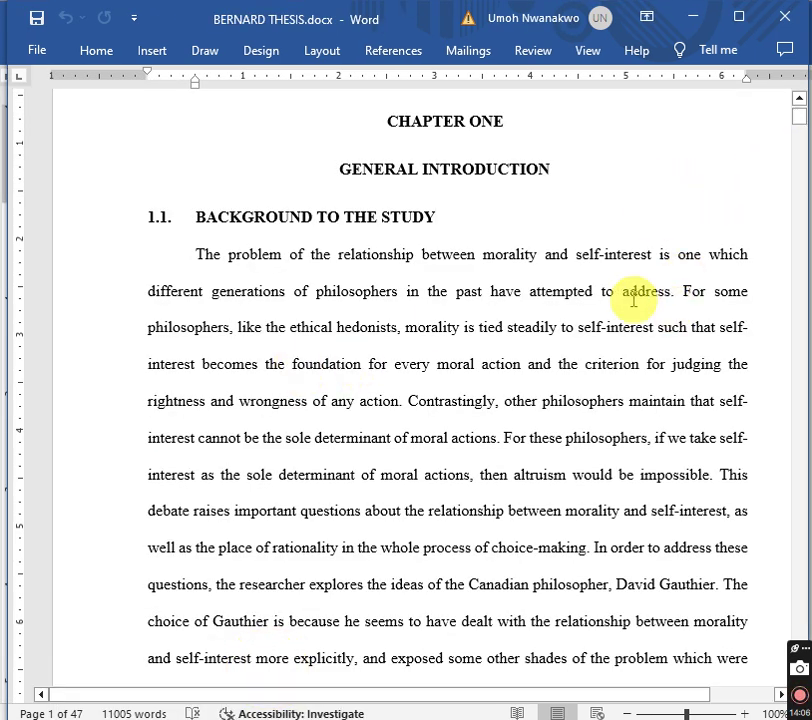
left_click(585, 301)
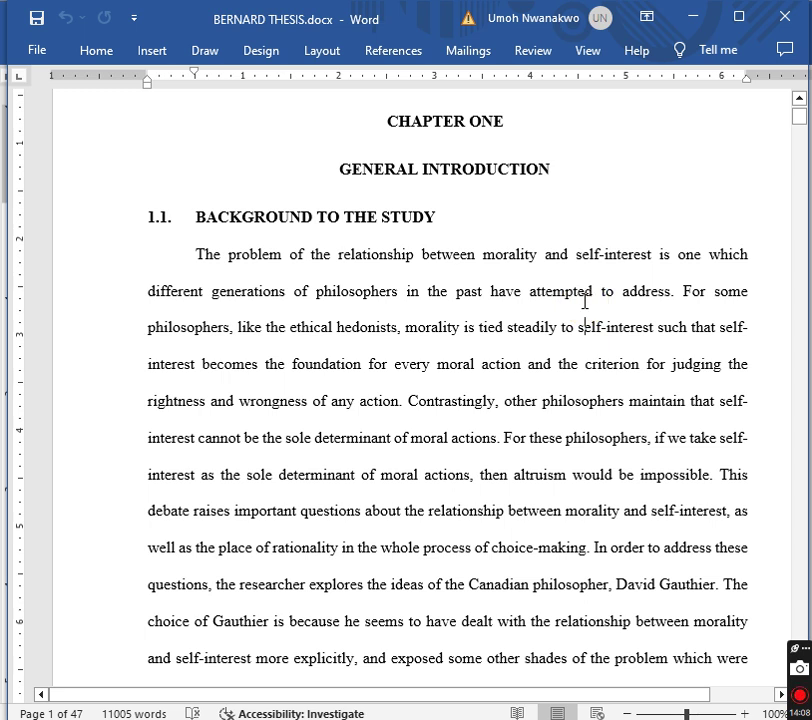
key("Down")
key("Down")
key("Down")
key("Down")
key("Down")
key("Down")
key("Down")
key("Down")
key("Down")
key("Down")
key("Down")
key("Down")
key("Down")
key("Down")
key("Down")
key("Down")
key("Down")
key("Down")
key("Down")
key("Down")
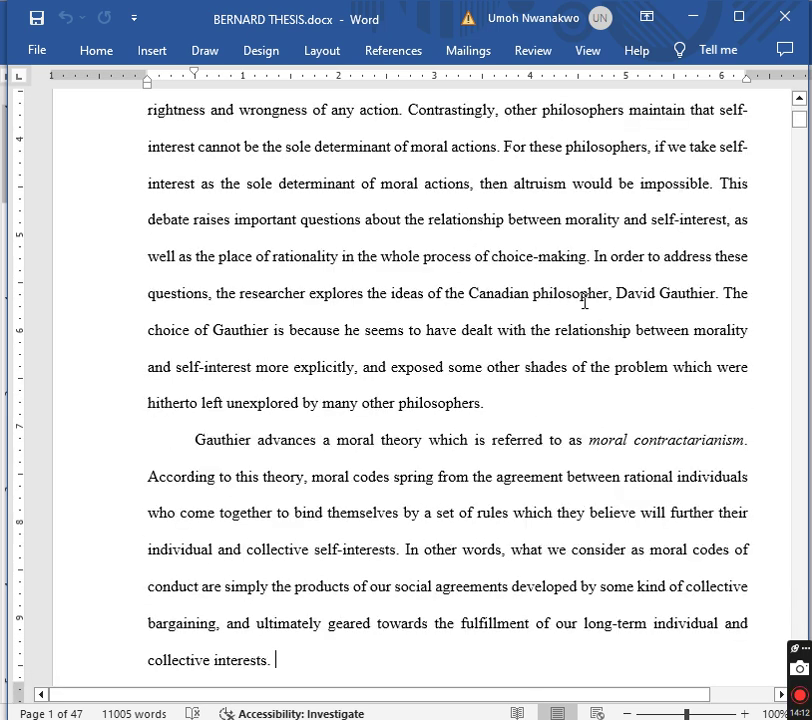
key("Down")
key("Down")
key("Down")
key("Down")
key("Down")
key("Down")
key("Down")
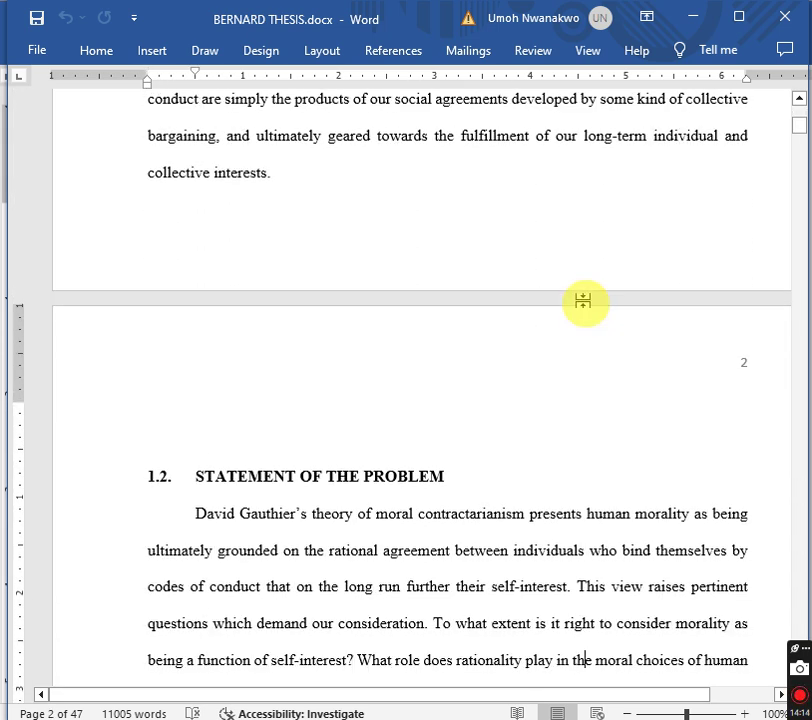
key("Down")
key("Down")
key("Down")
key("Down")
key("Up")
key("Down")
key("Down")
key("Down")
key("Down")
key("Down")
Select and copy both paragraphs under 1.1 Background to the Study in Chapter One of the thesis
key("Up")
key("Up")
key("Up")
key("Up")
key("Up")
key("Up")
key("Up")
key("Up")
key("Up")
key("Up")
key("Up")
key("Up")
key("Up")
key("Up")
key("Up")
key("Up")
key("Up")
key("Up")
key("Up")
key("Up")
key("Up")
key("Up")
key("Up")
key("Up")
key("Up")
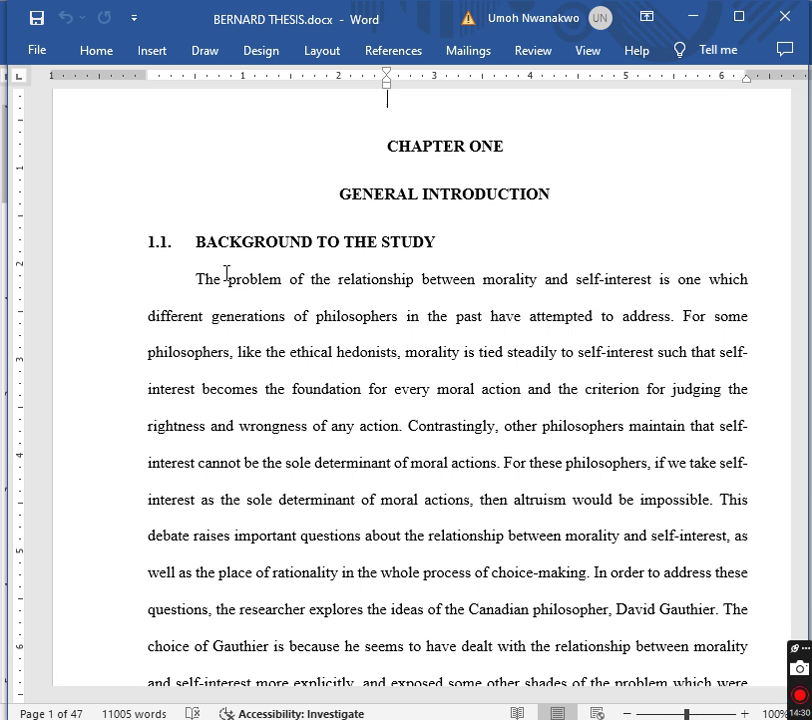
left_click_drag(196, 285, 295, 348)
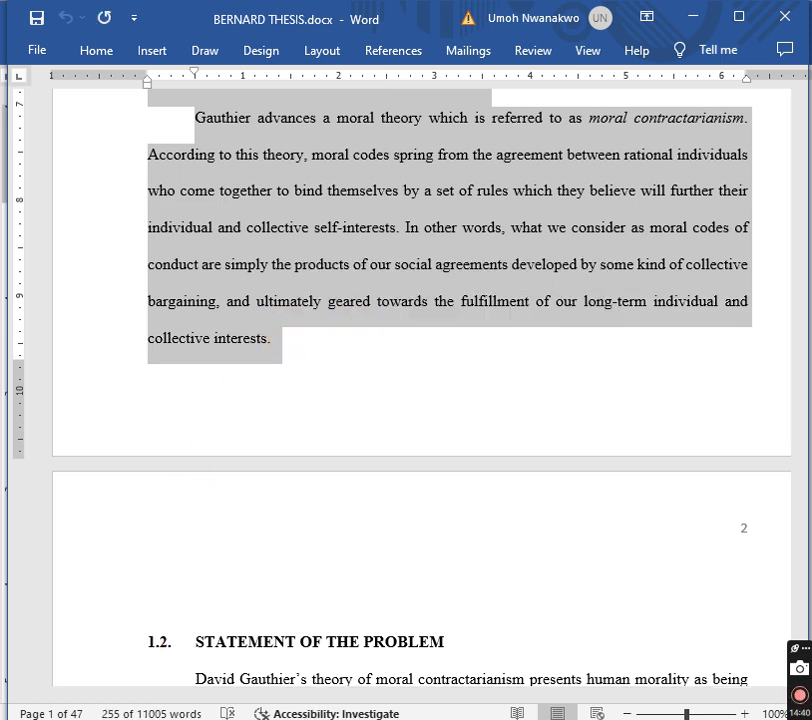
Switch to ChatGPT in Chrome and paste the copied background text into the new chat's message
mouse_move(153, 717)
left_click(152, 645)
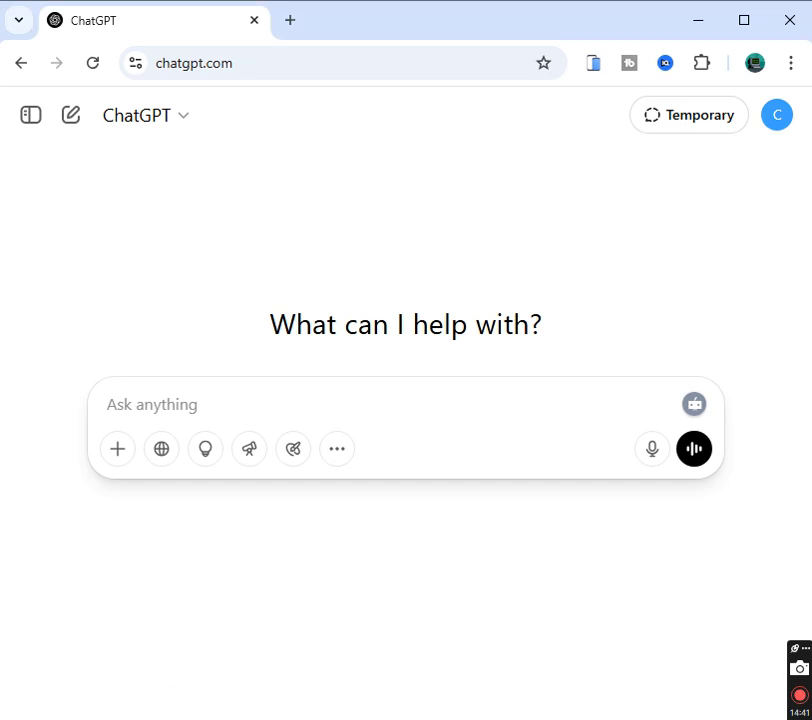
left_click(247, 403)
key("ctrl+v")
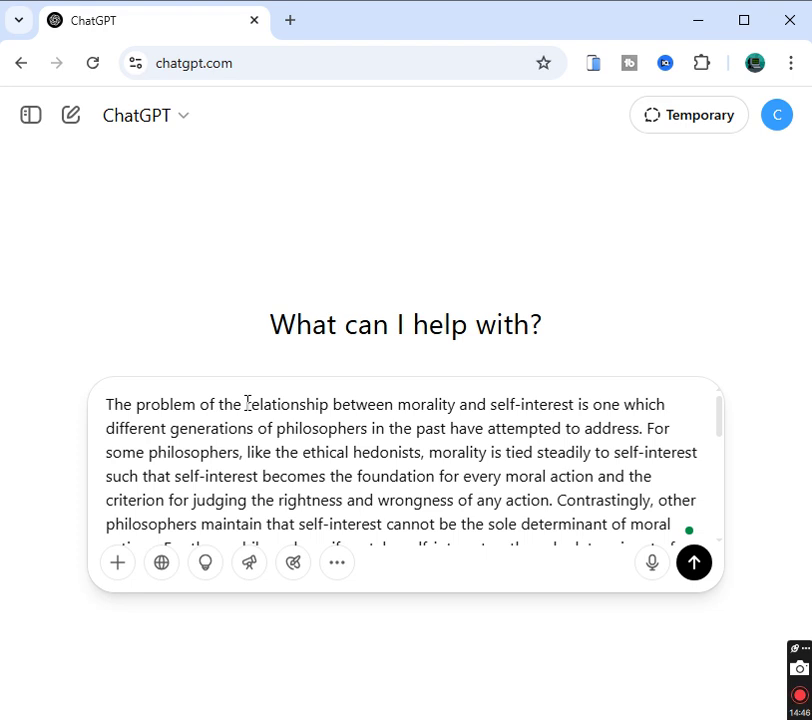
left_click(145, 402)
Switch to reference and citation PROMPT.docx in Word and copy the whole prompt below the title, from the APA 7th edition instruction through Output Format
left_click(152, 712)
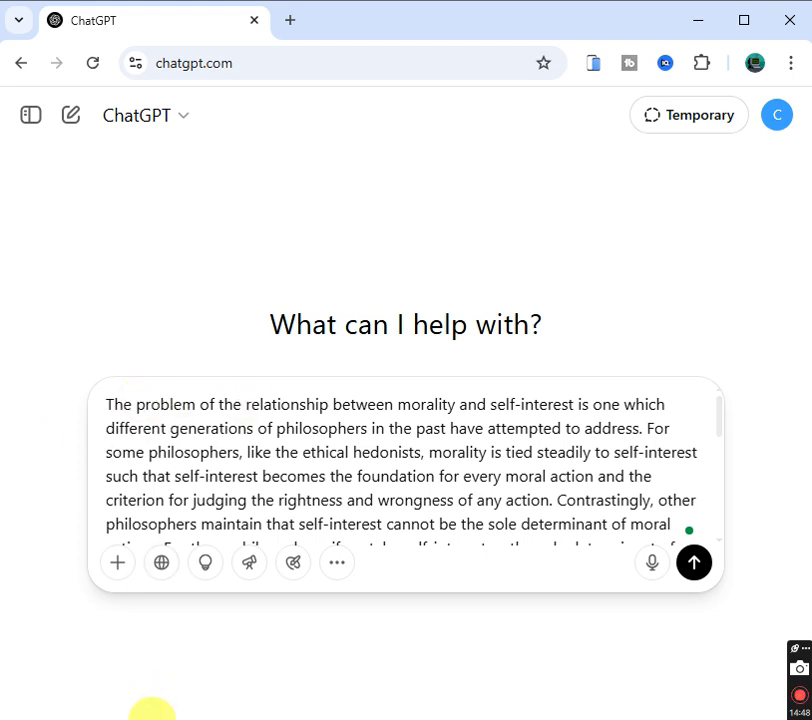
mouse_move(152, 715)
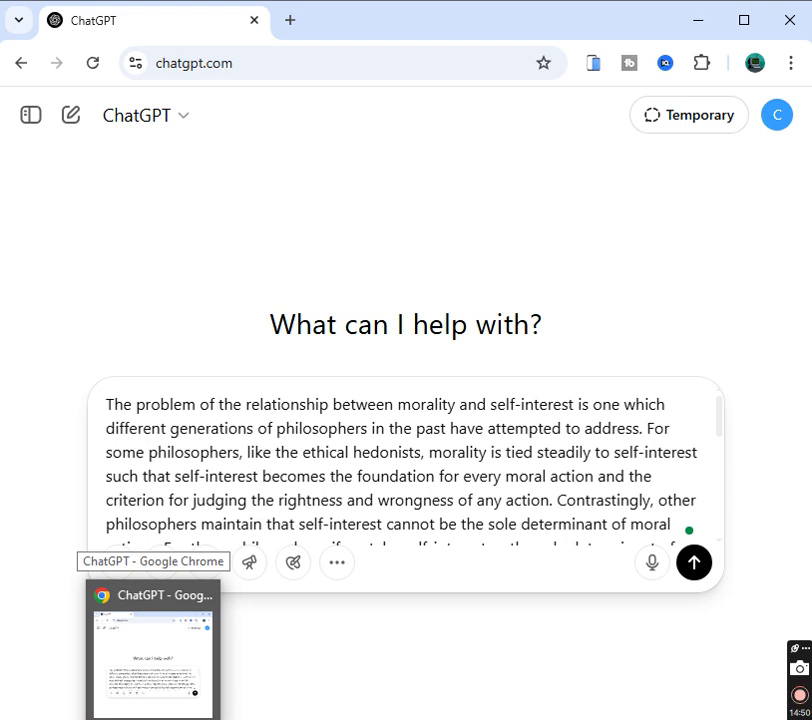
mouse_move(251, 715)
mouse_move(300, 715)
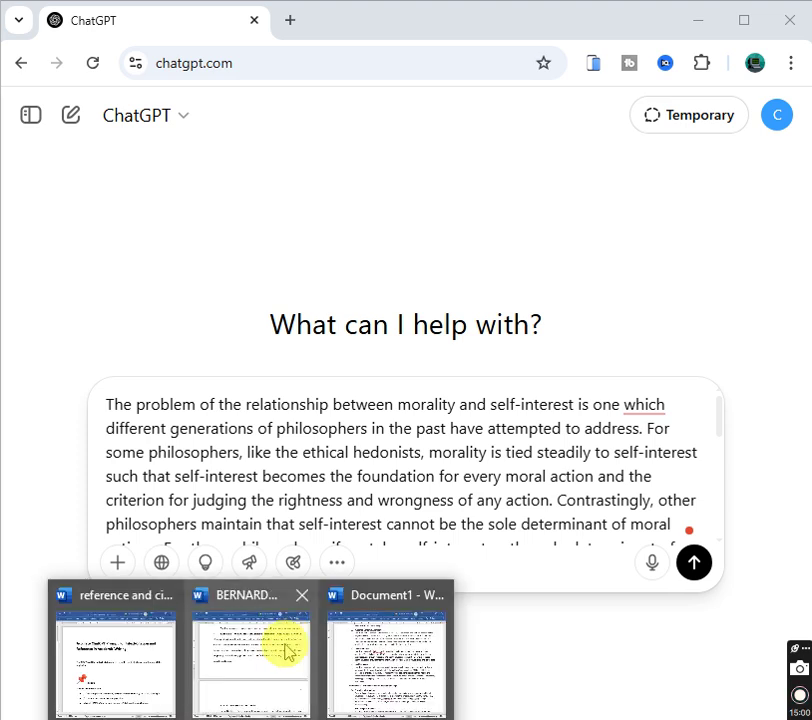
left_click(163, 652)
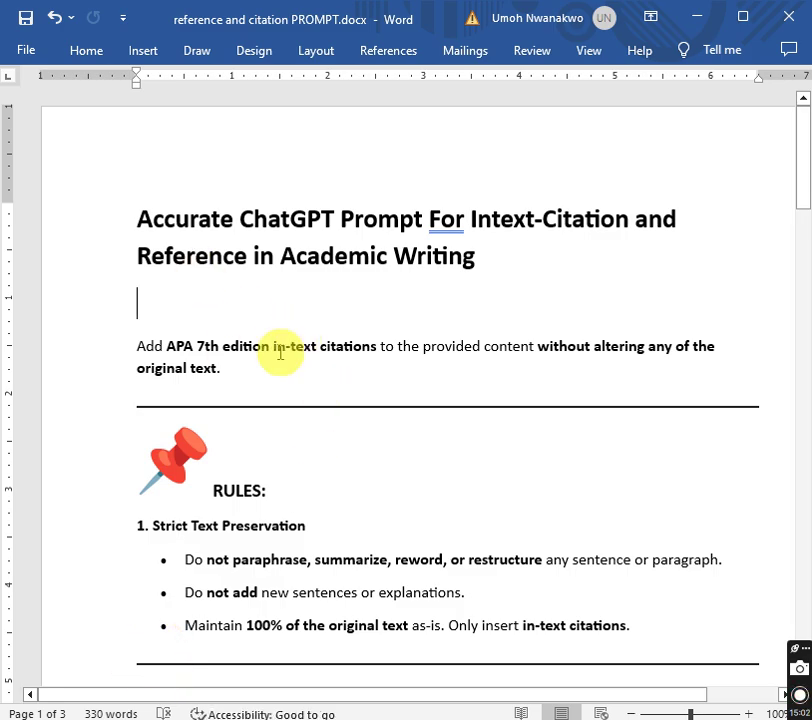
left_click_drag(137, 345, 694, 466)
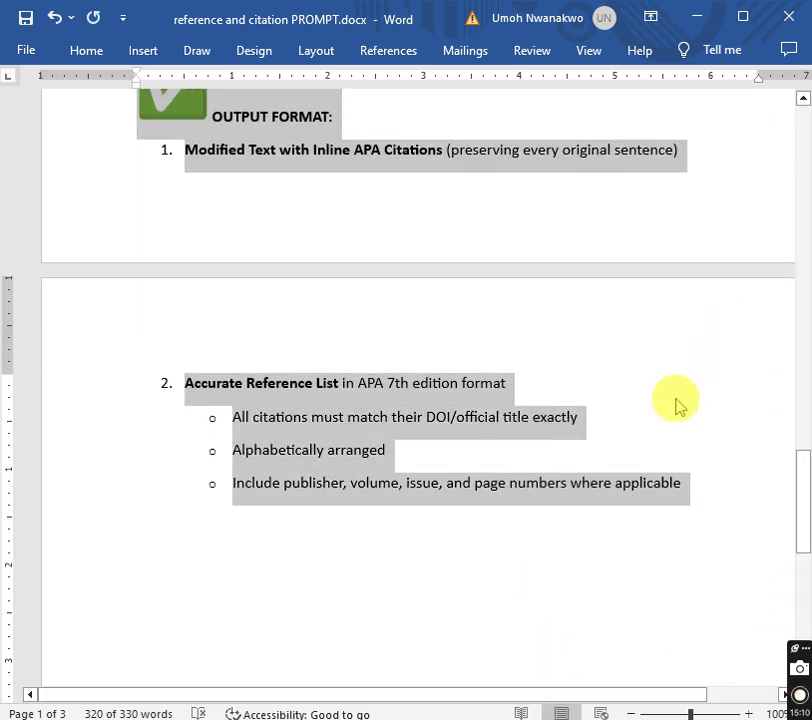
Return to ChatGPT, paste the copied prompt before the background text in the message and send it
key("alt+Tab")
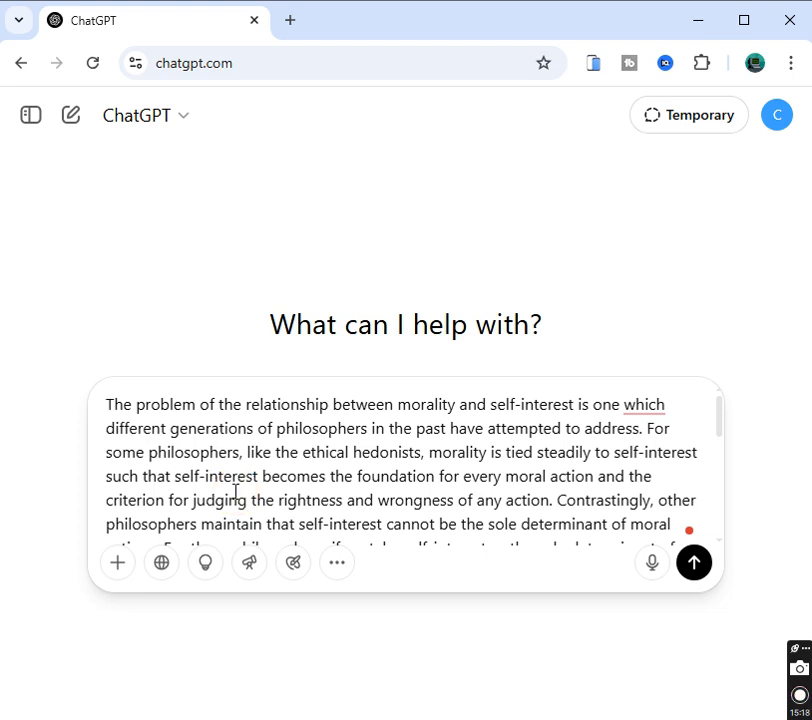
key("shift+End")
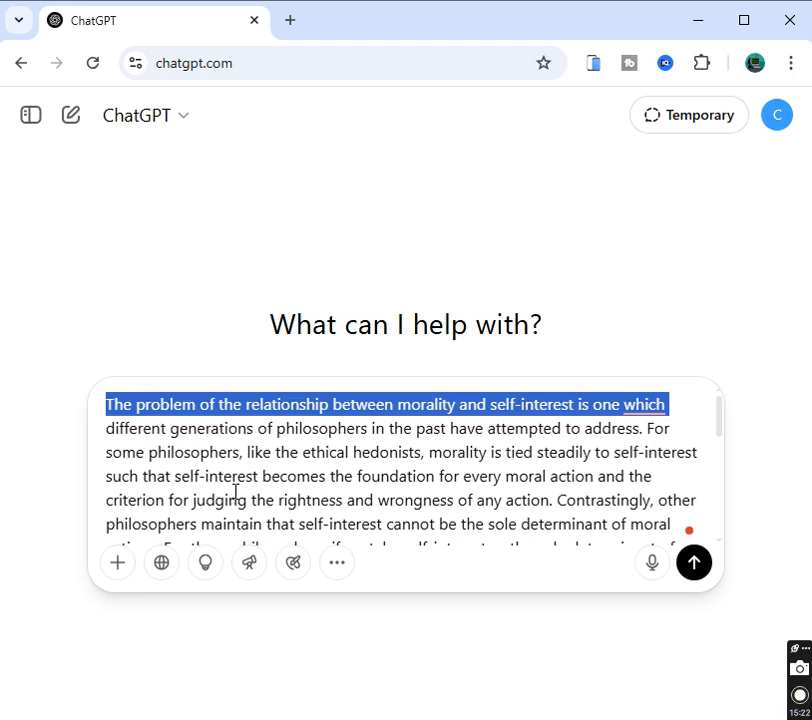
left_click(106, 412)
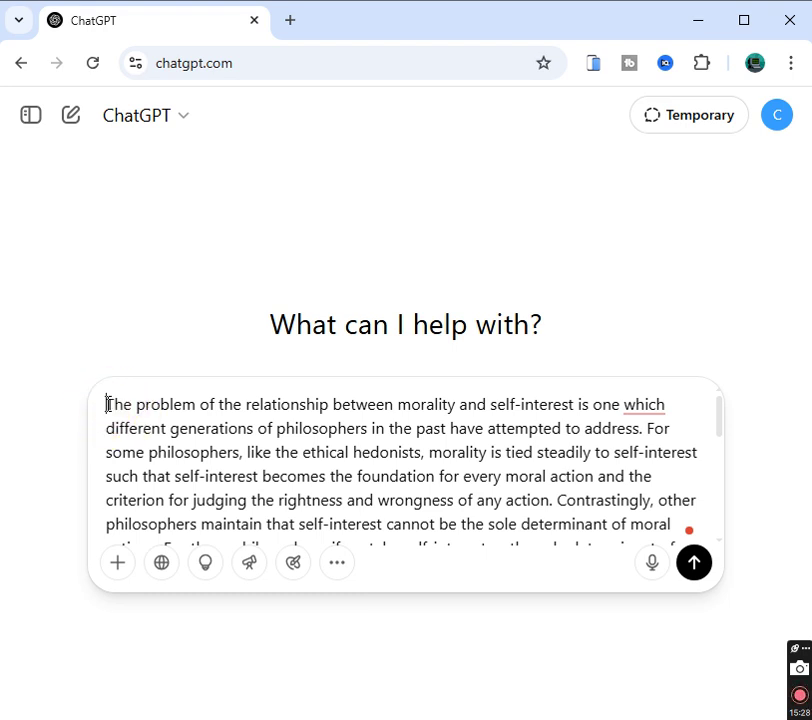
key("ctrl+v")
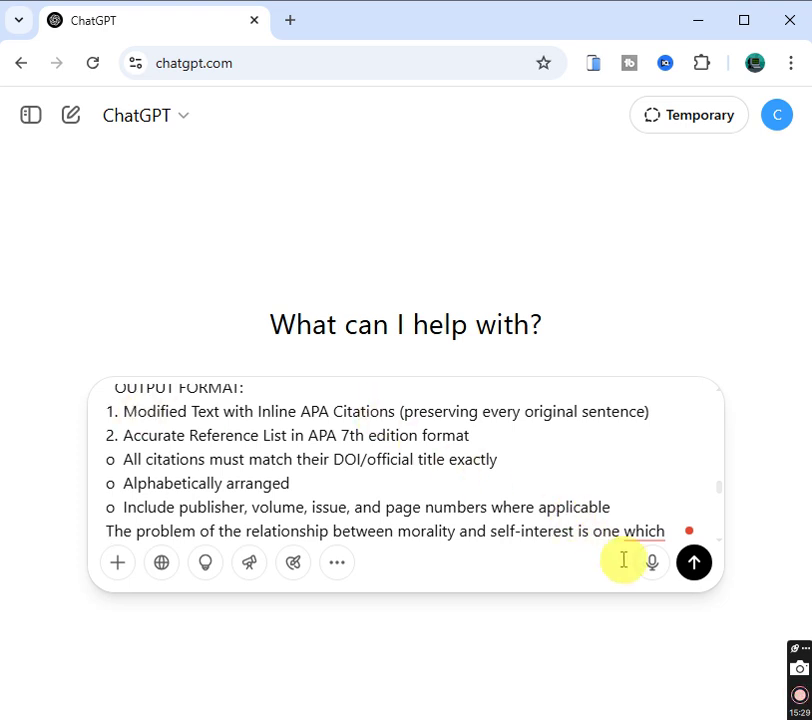
left_click(695, 563)
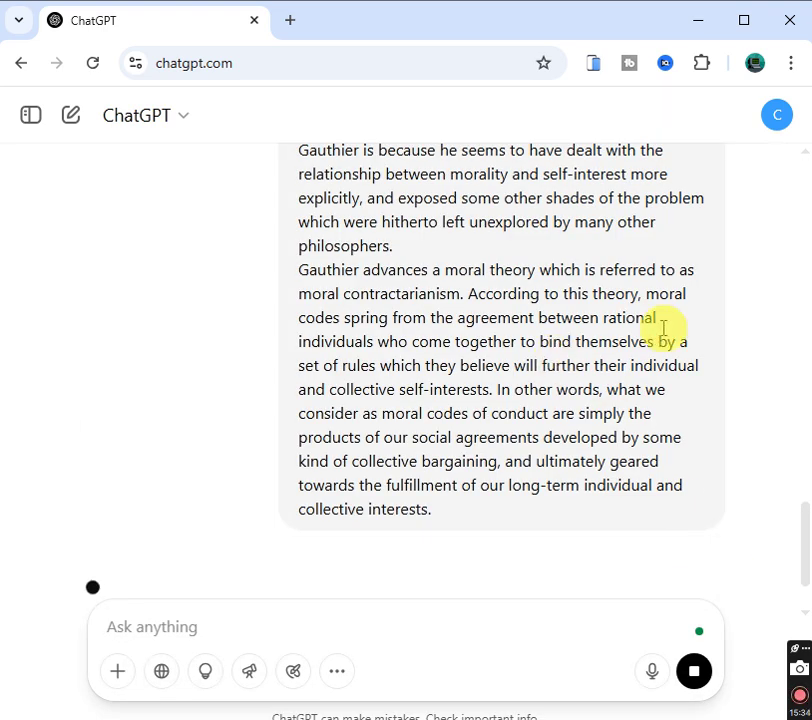
Look through ChatGPT's response, covering the modified text with inline APA citations and the APA 7th edition reference list
left_click_drag(804, 517, 803, 611)
left_click(737, 341)
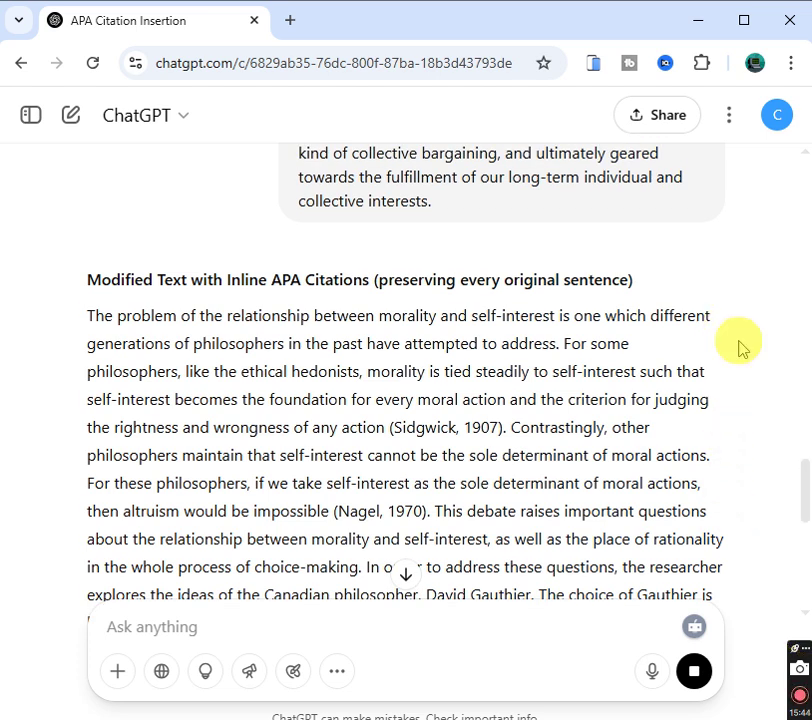
scroll(742, 348, "down", 1)
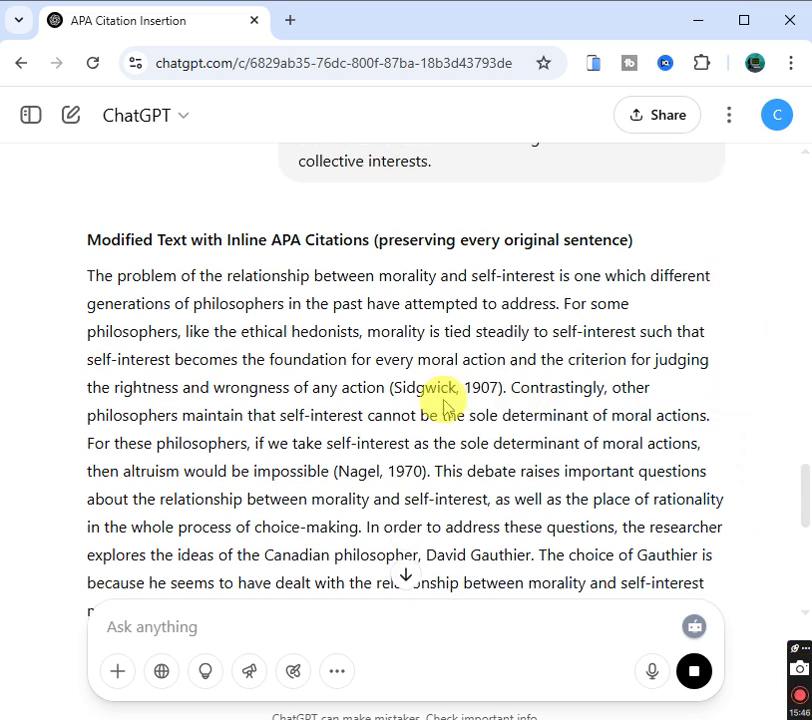
scroll(563, 378, "down", 4)
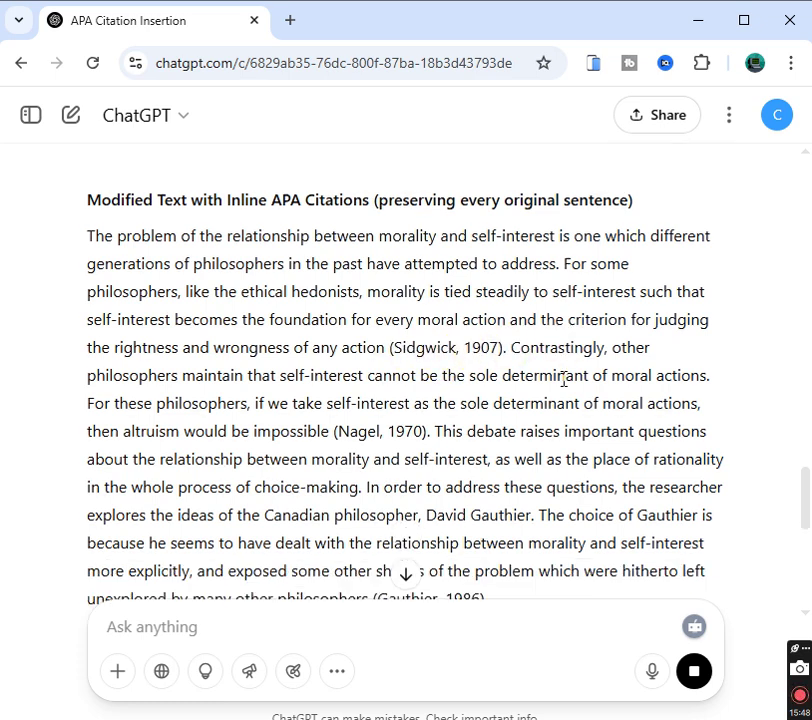
scroll(563, 380, "down", 4)
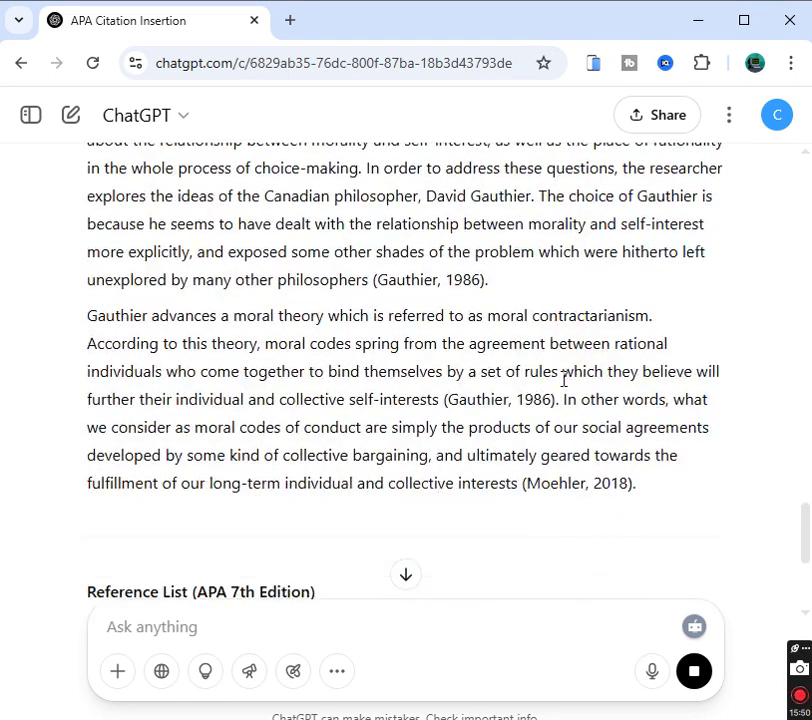
scroll(563, 385, "down", 2)
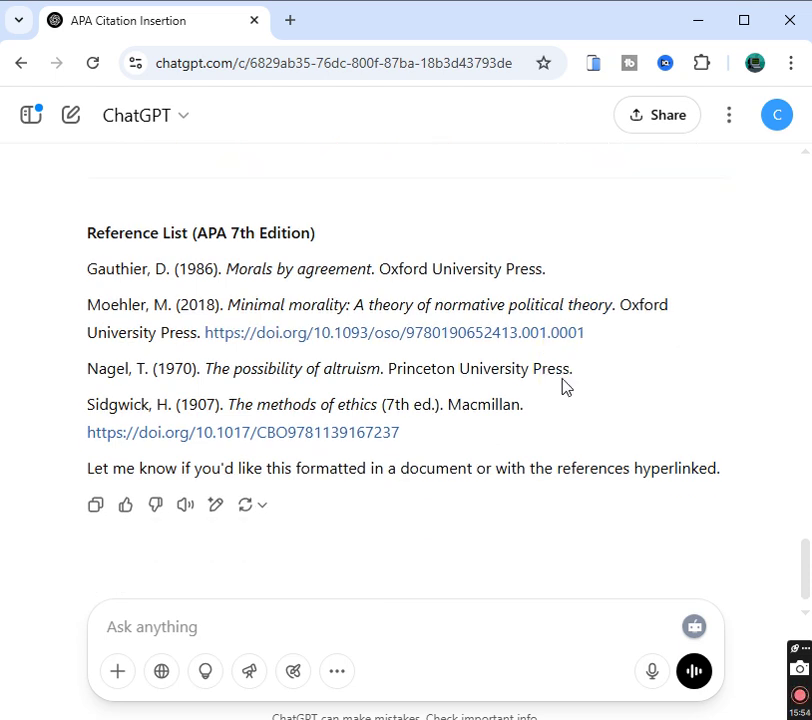
scroll(563, 386, "down", 1)
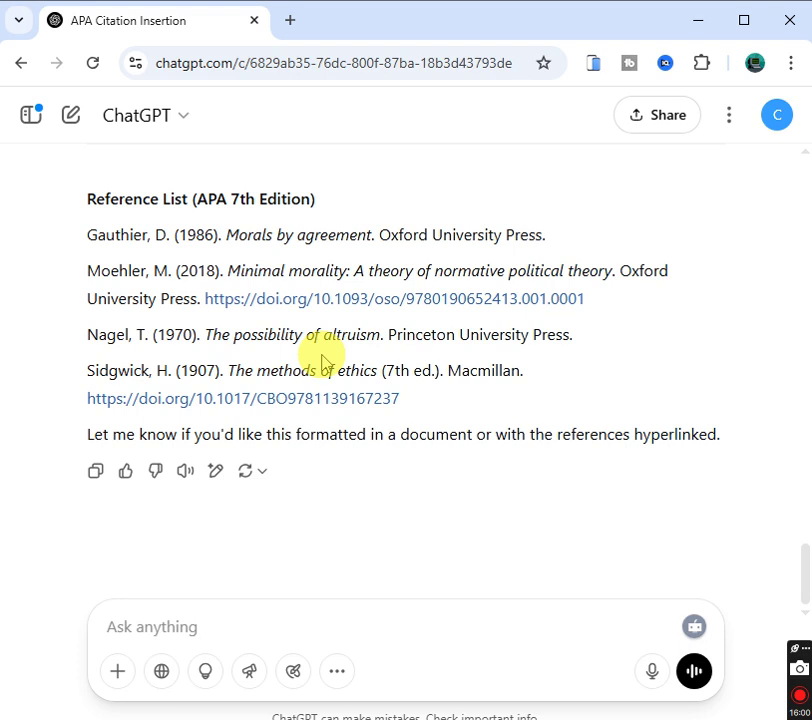
Switch to the prompt document in Word and copy section 5, Verification of All References, with its four bulleted rules
left_click(243, 617)
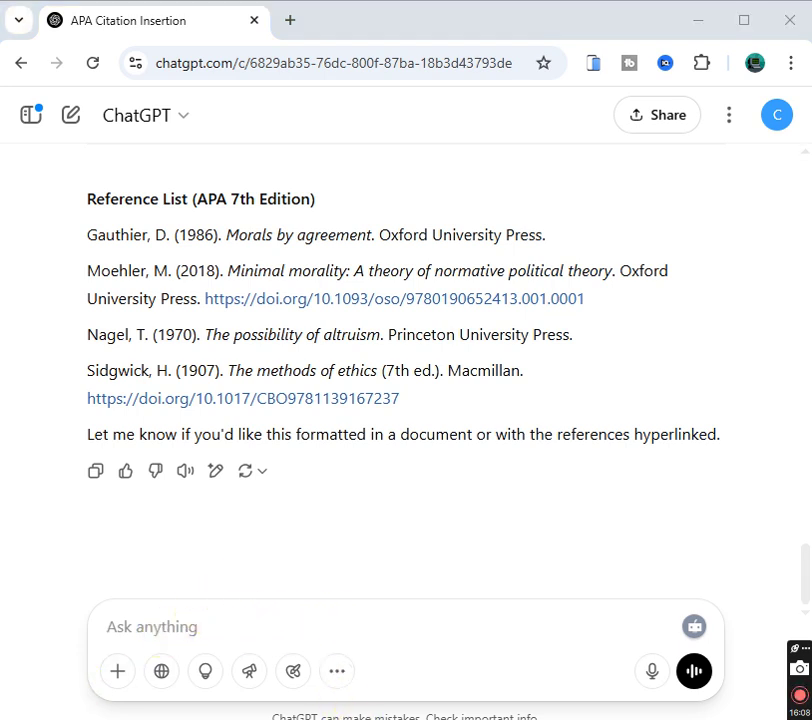
left_click(303, 668)
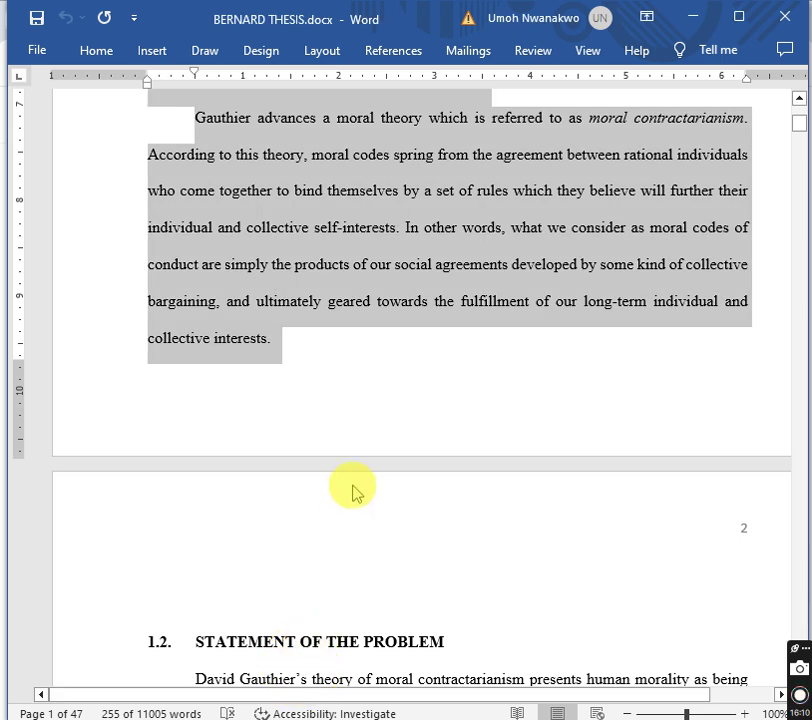
mouse_move(317, 689)
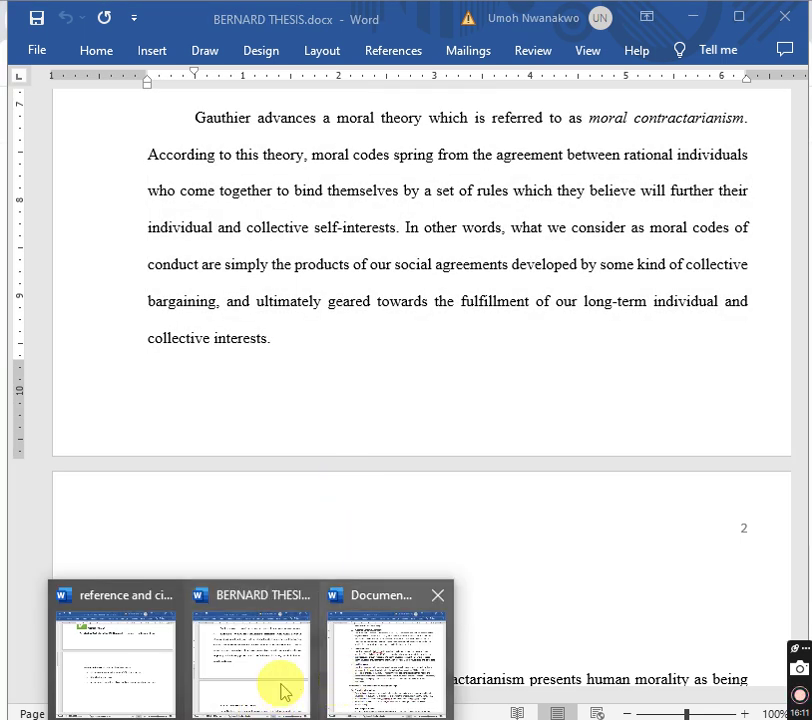
left_click(94, 689)
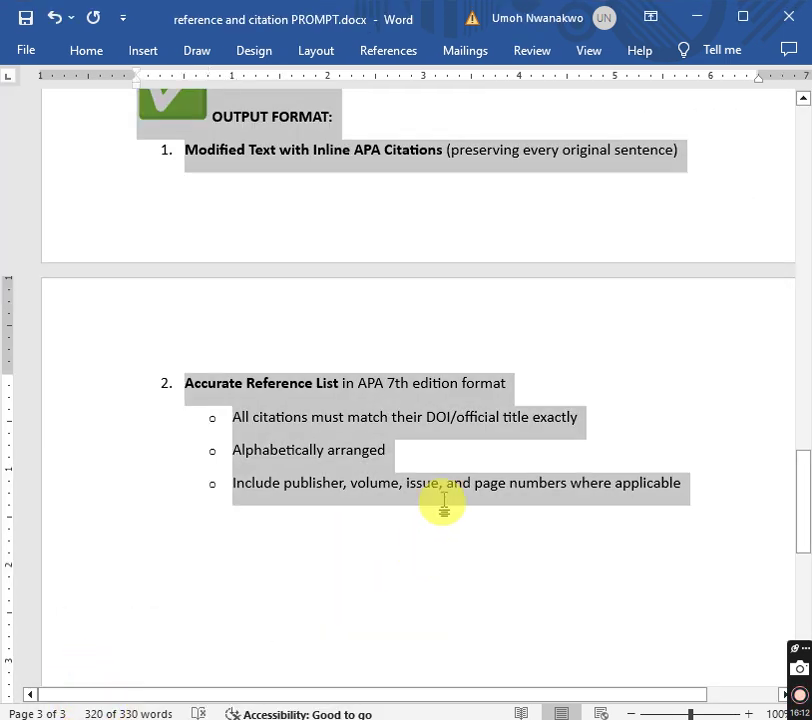
left_click(565, 310)
key("Up")
key("Up")
key("Up")
key("Up")
key("Up")
key("Up")
key("Up")
key("Up")
key("Up")
key("Up")
key("Up")
key("Up")
key("Up")
key("Up")
key("Up")
key("Up")
key("Up")
key("Up")
key("Up")
key("Up")
key("Up")
key("Up")
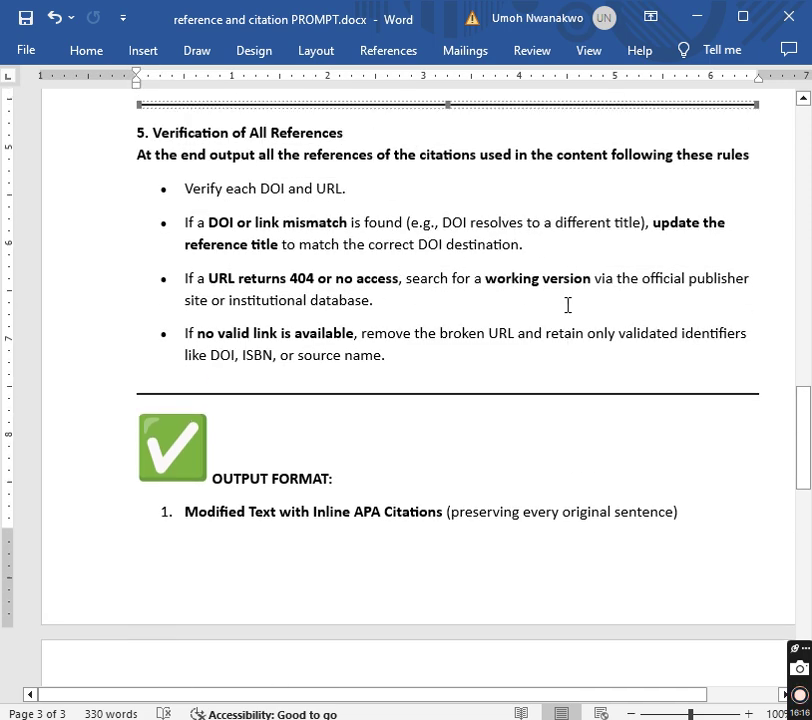
key("Up")
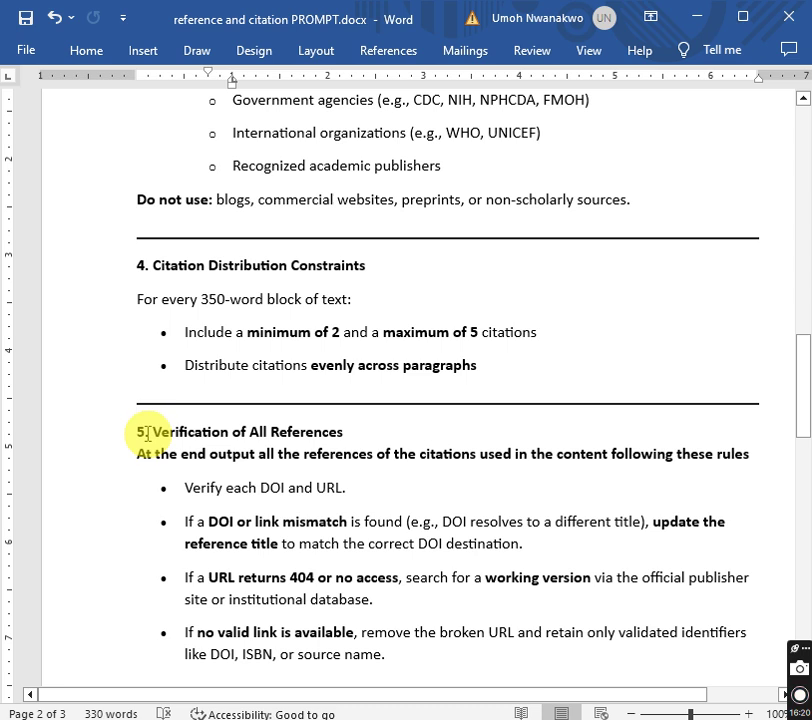
left_click_drag(137, 432, 517, 580)
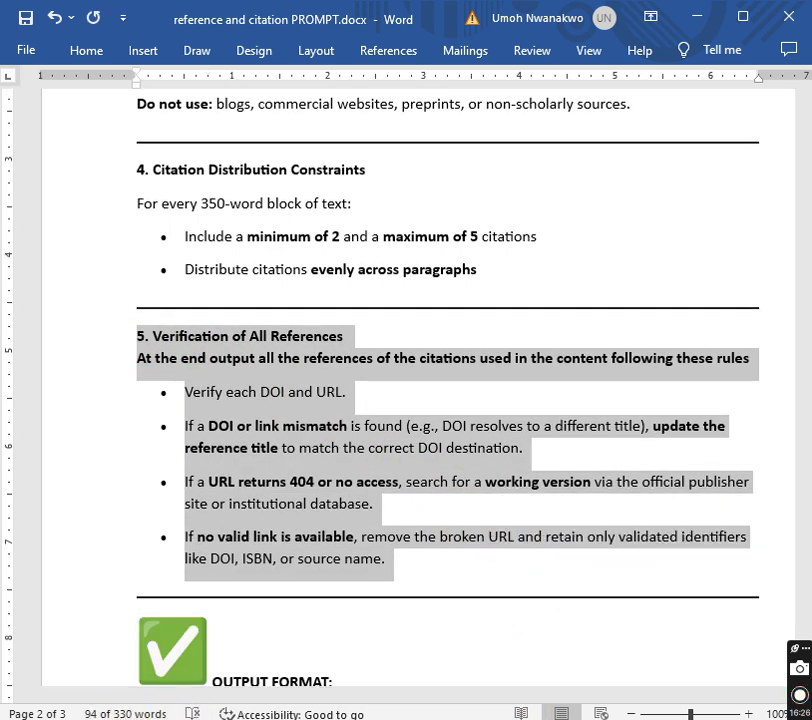
Return to the ChatGPT conversation, paste the Verification of All References section as a follow-up message and send it
key("alt+Tab")
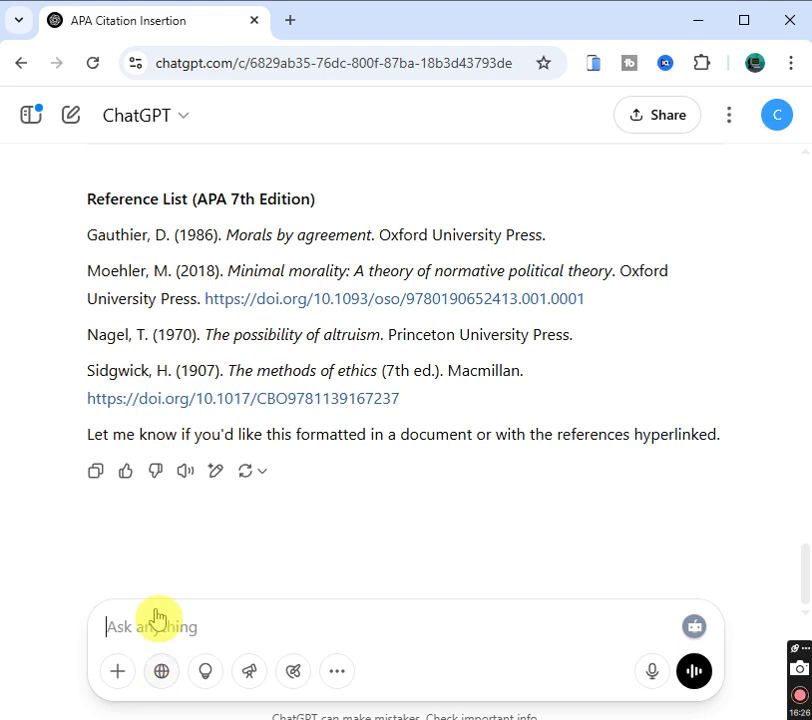
left_click(202, 632)
key("ctrl+v")
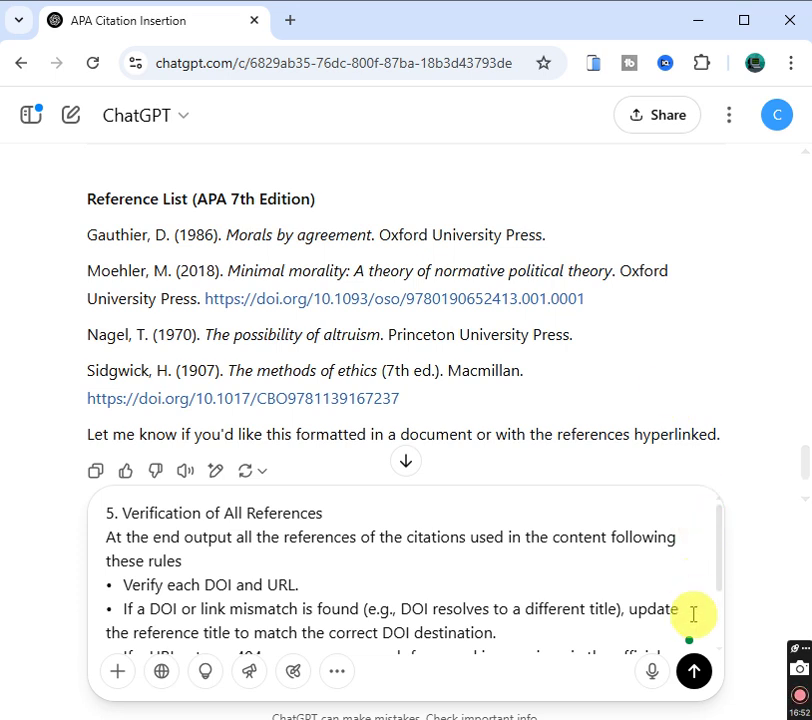
left_click(691, 676)
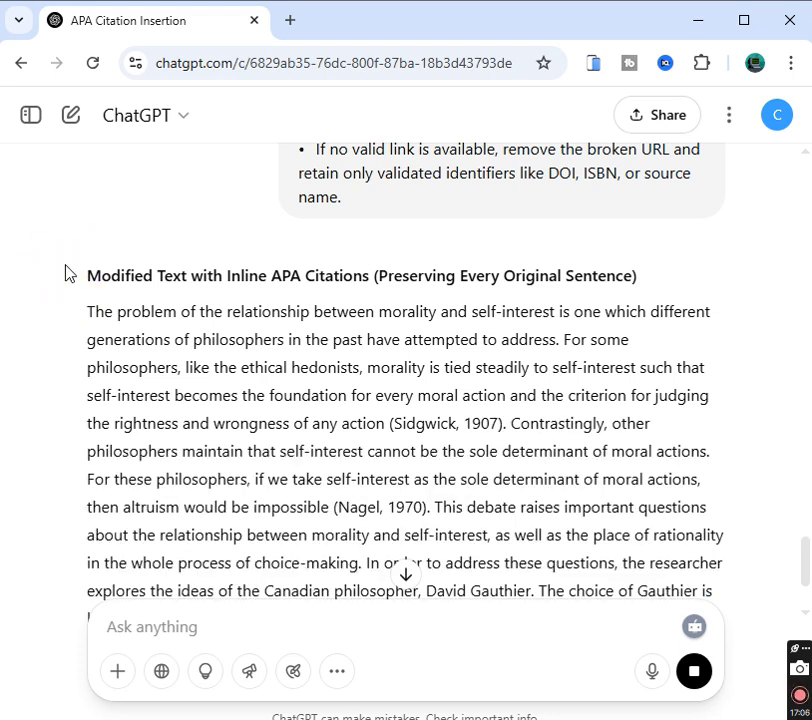
Look through the revised response and inspect the source links for each work in the Reference Verification Summary
scroll(65, 273, "down", 2)
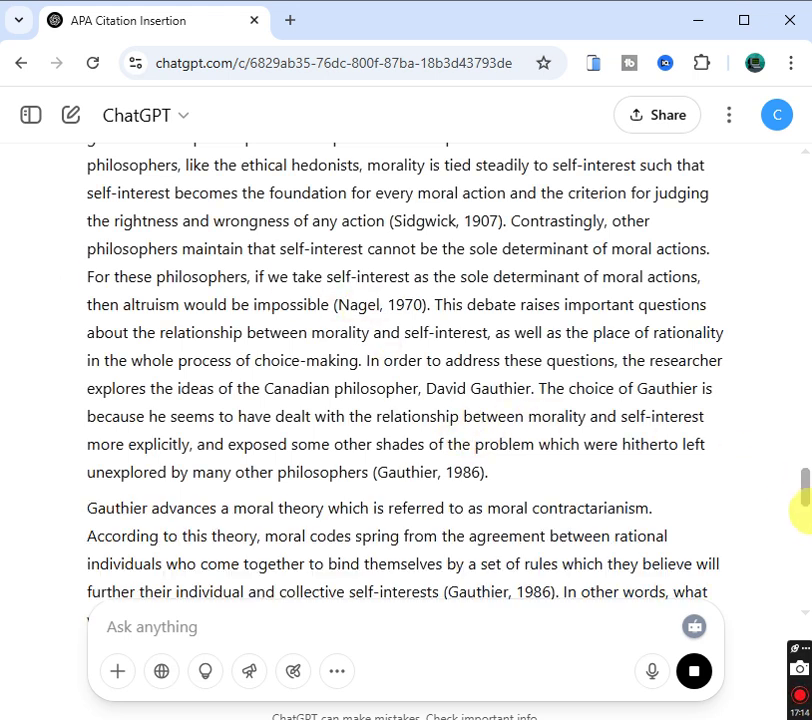
left_click_drag(806, 480, 805, 541)
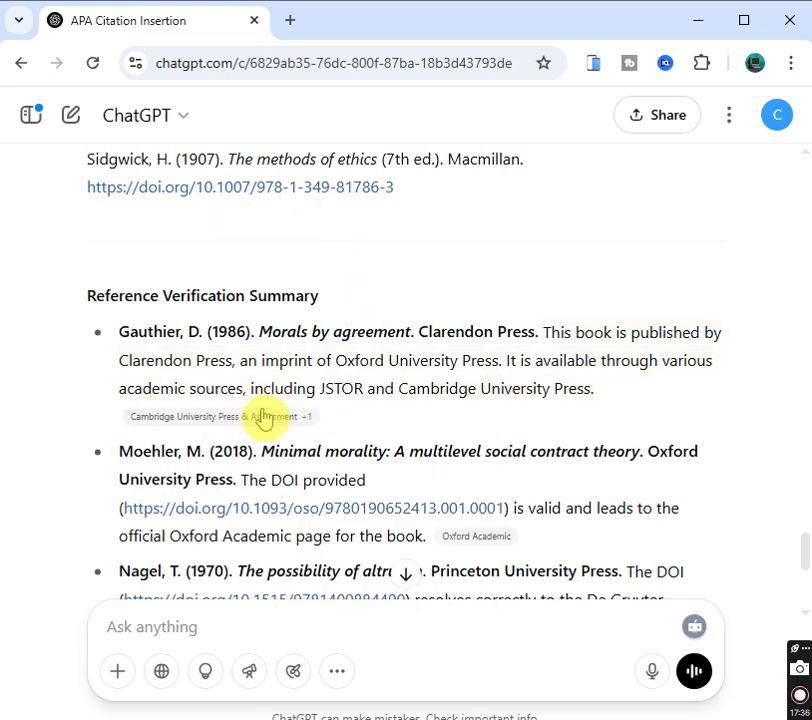
mouse_move(263, 418)
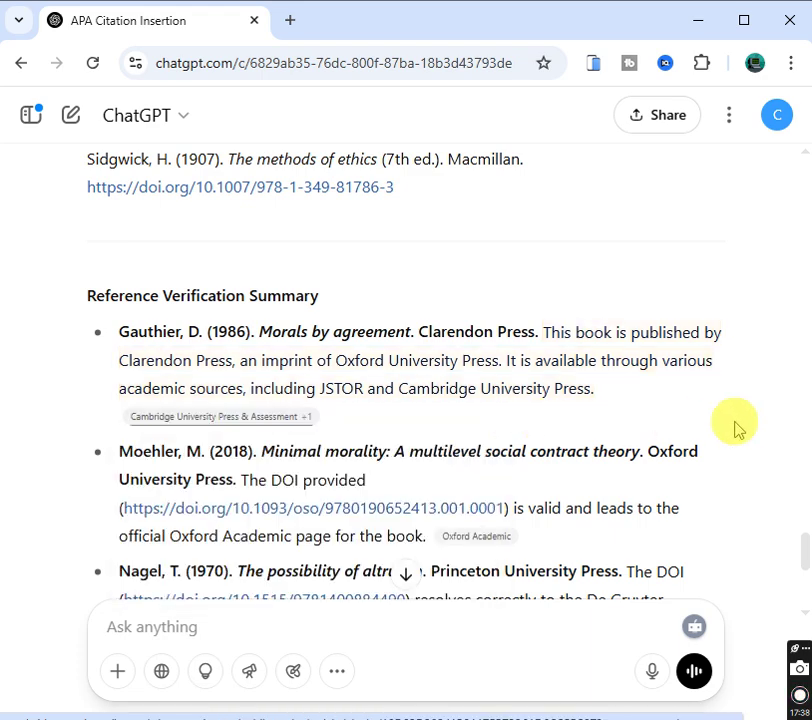
left_click_drag(806, 548, 806, 558)
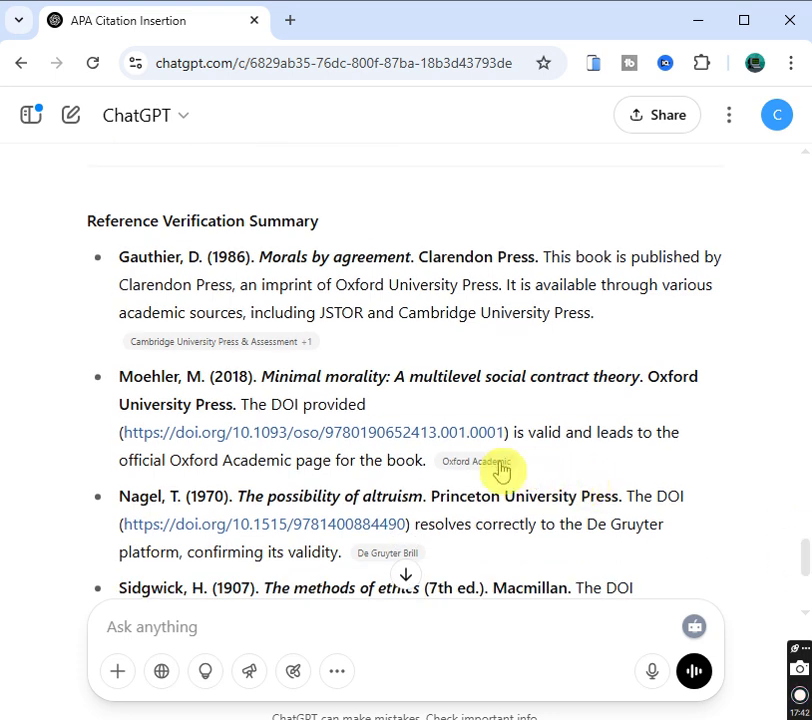
mouse_move(492, 470)
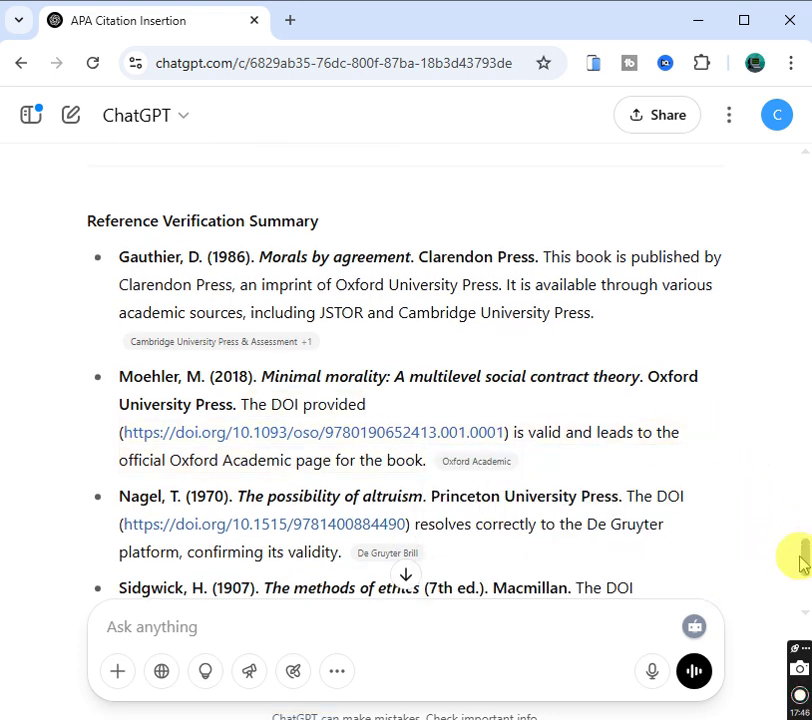
scroll(806, 562, "down", 1)
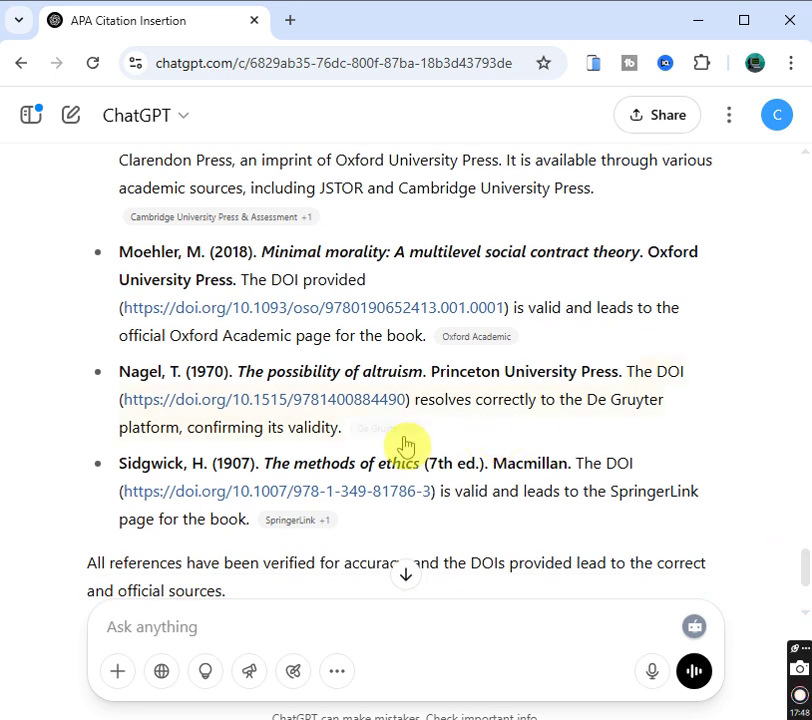
mouse_move(400, 435)
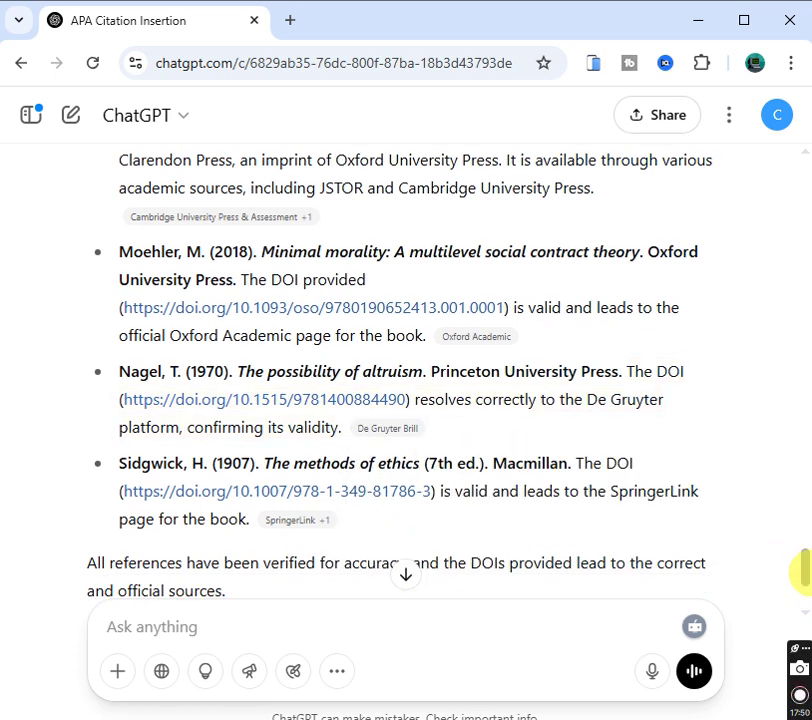
scroll(799, 567, "down", 1)
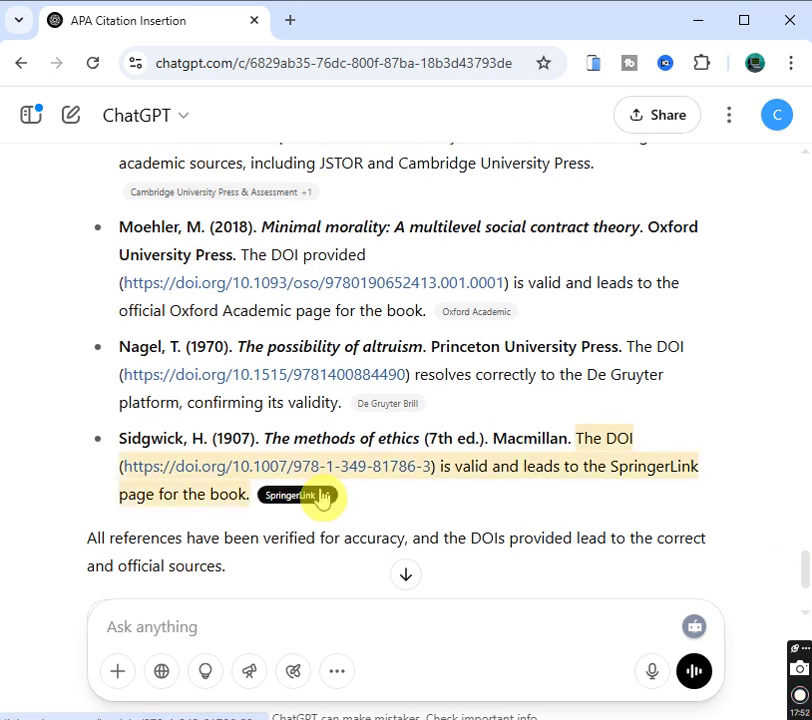
mouse_move(322, 497)
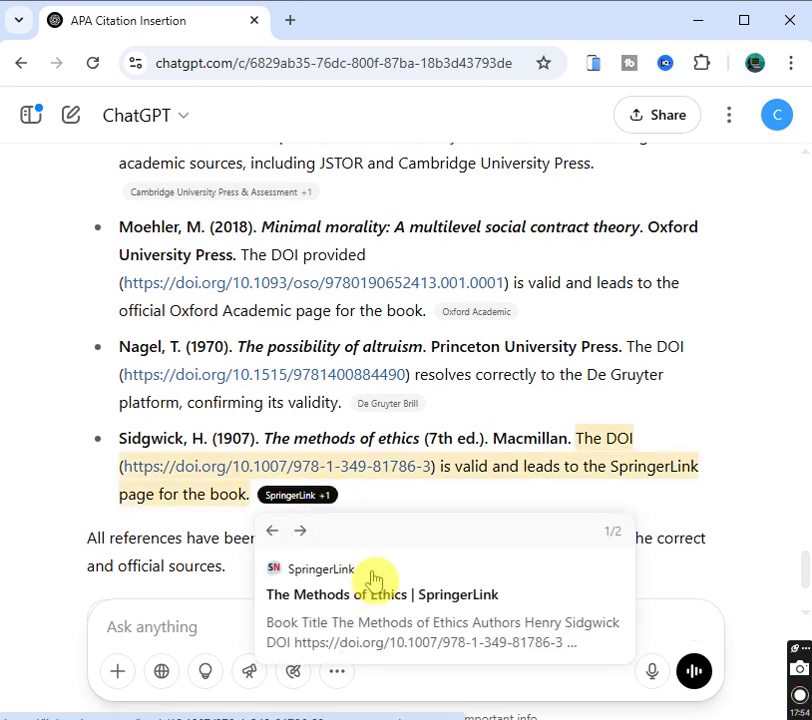